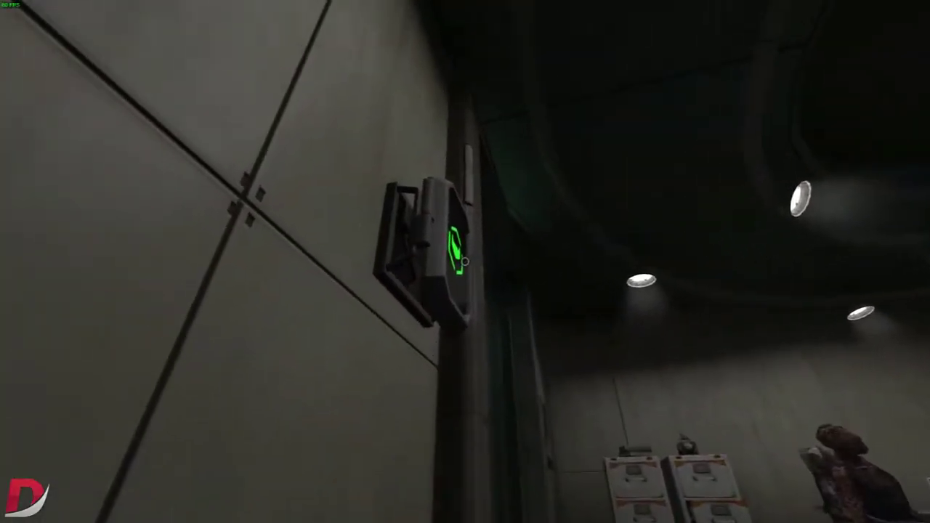
key("e")
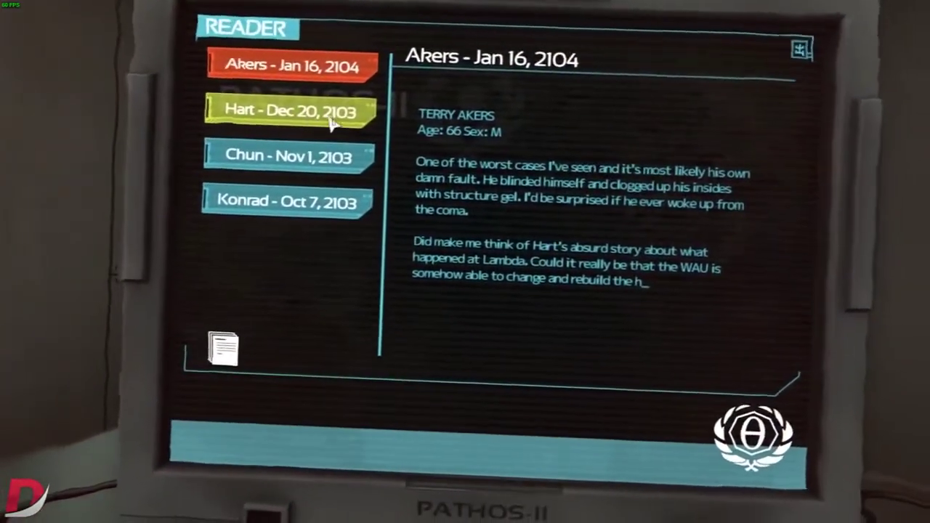
left_click(265, 112)
left_click(303, 170)
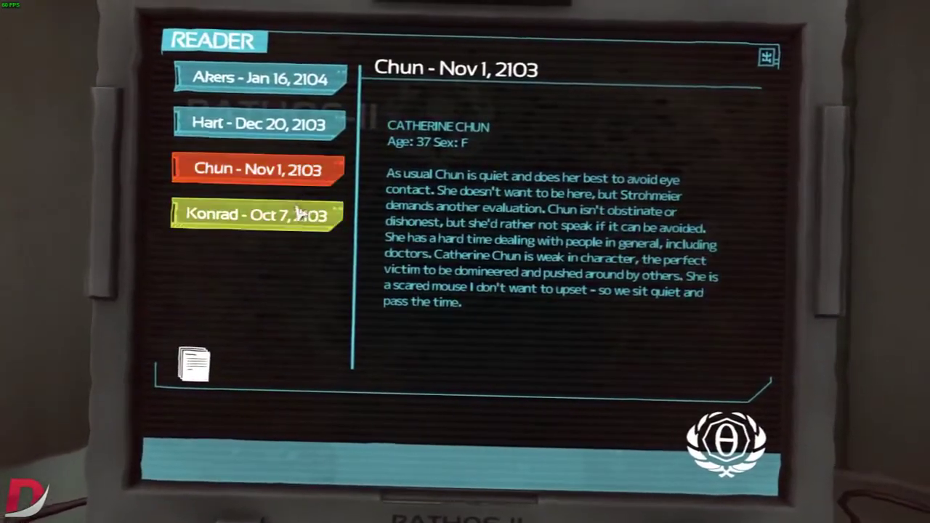
right_click(420, 251)
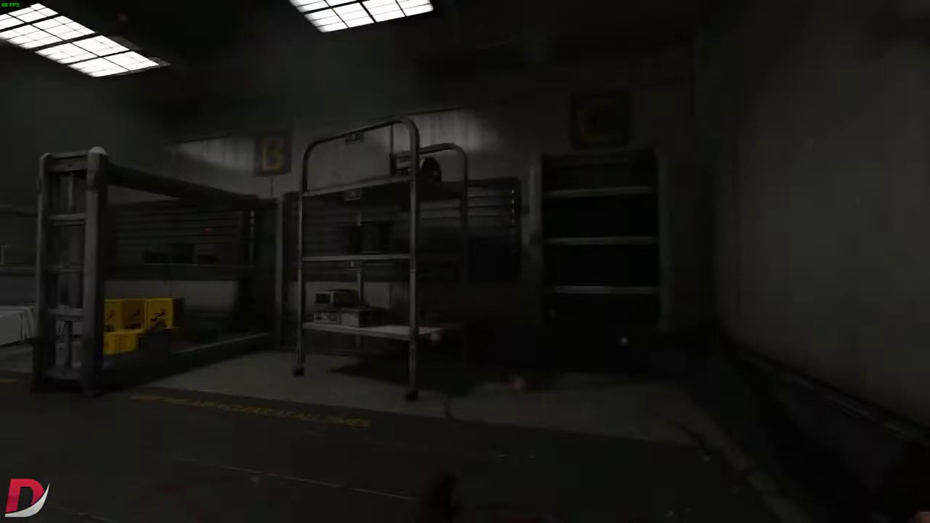
key("w")
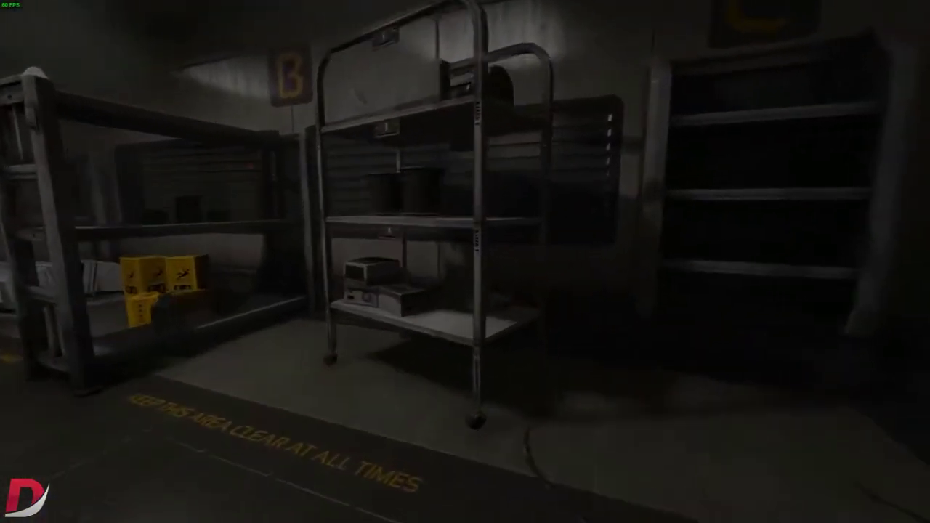
key("a")
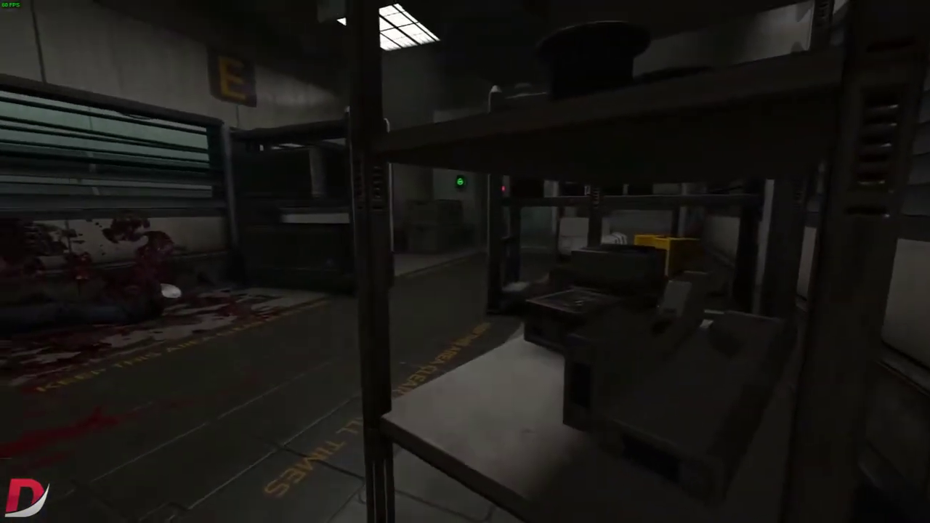
key("s")
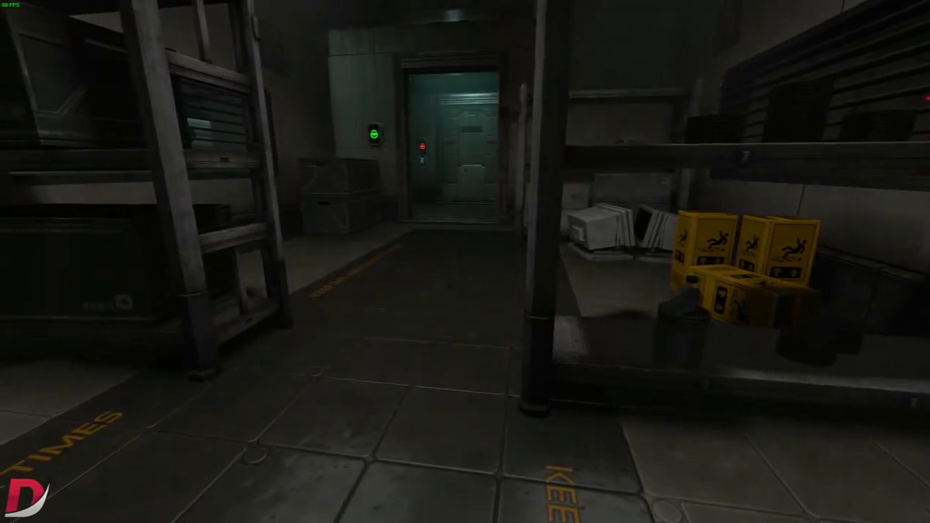
key("Escape")
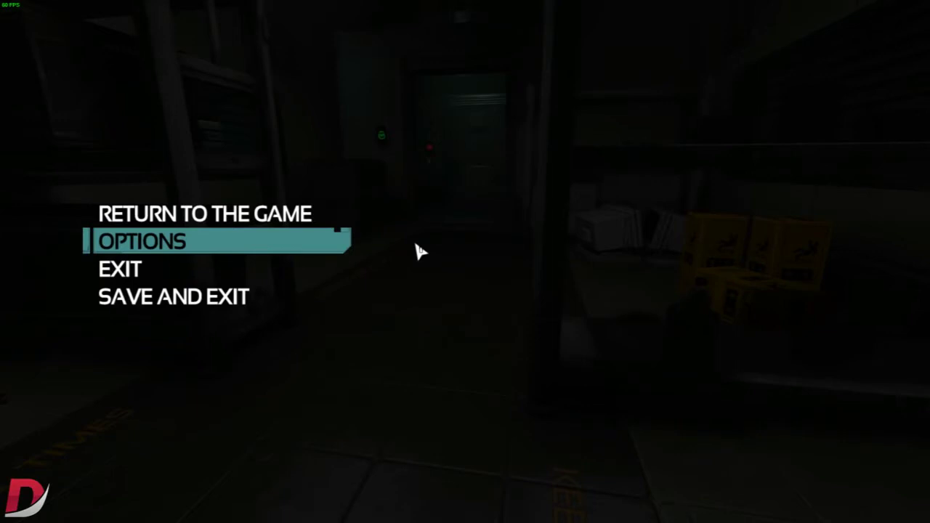
key("Escape")
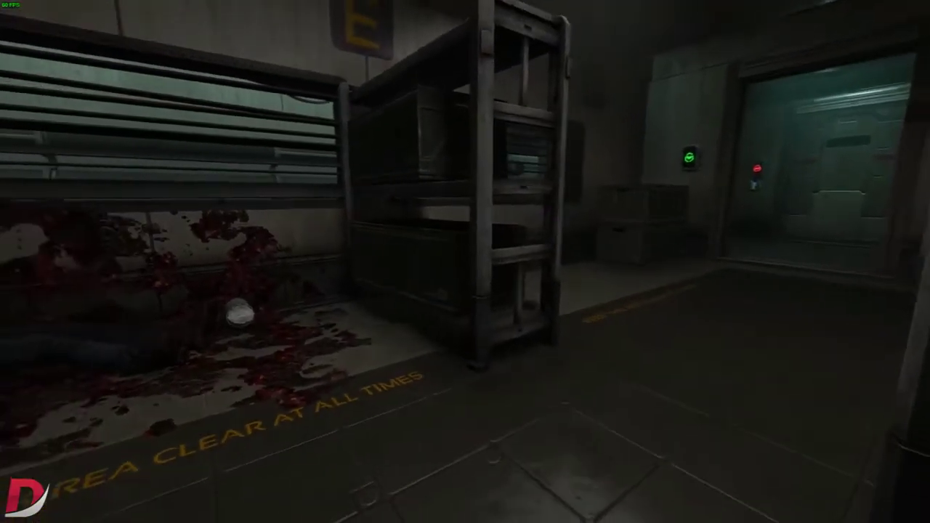
key("w")
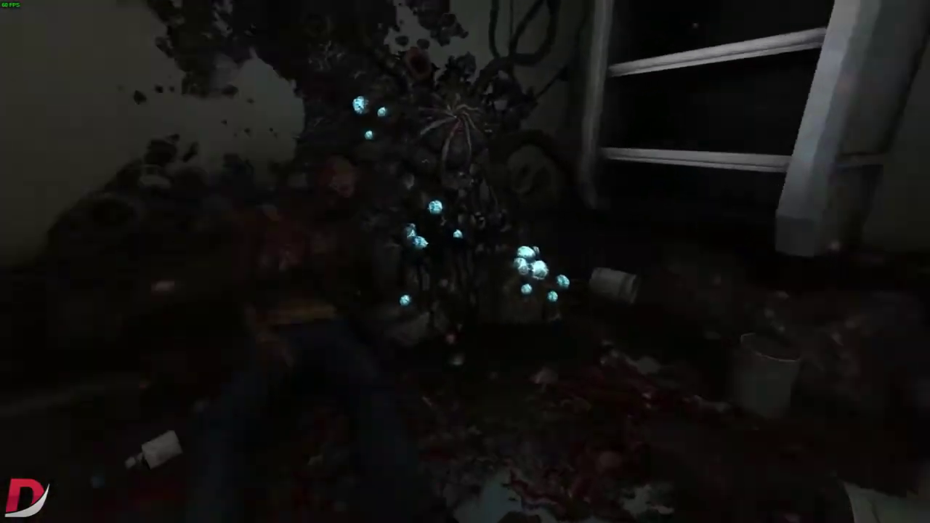
key("w")
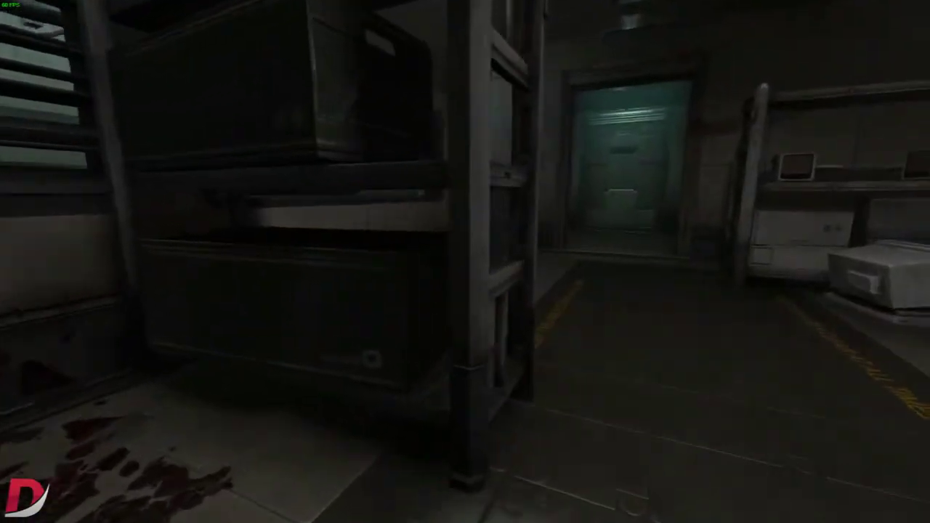
key("w")
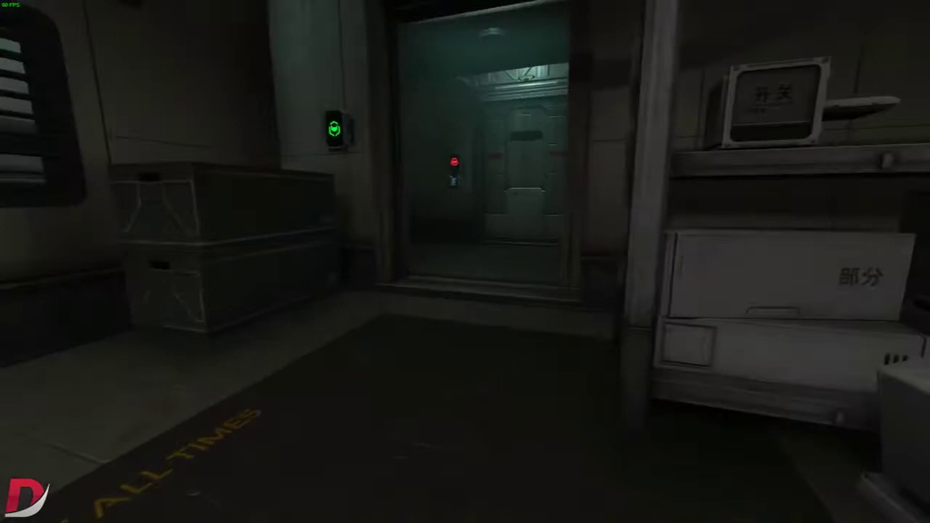
key("w")
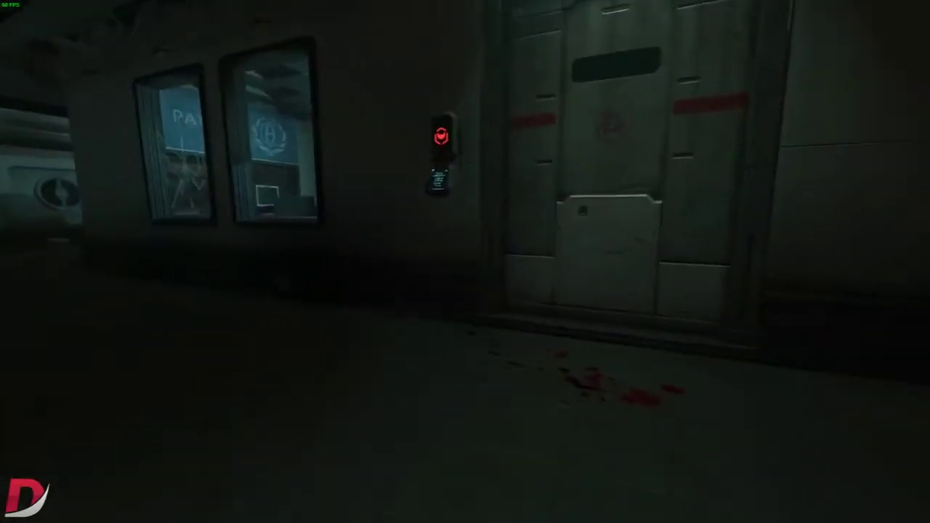
key("w")
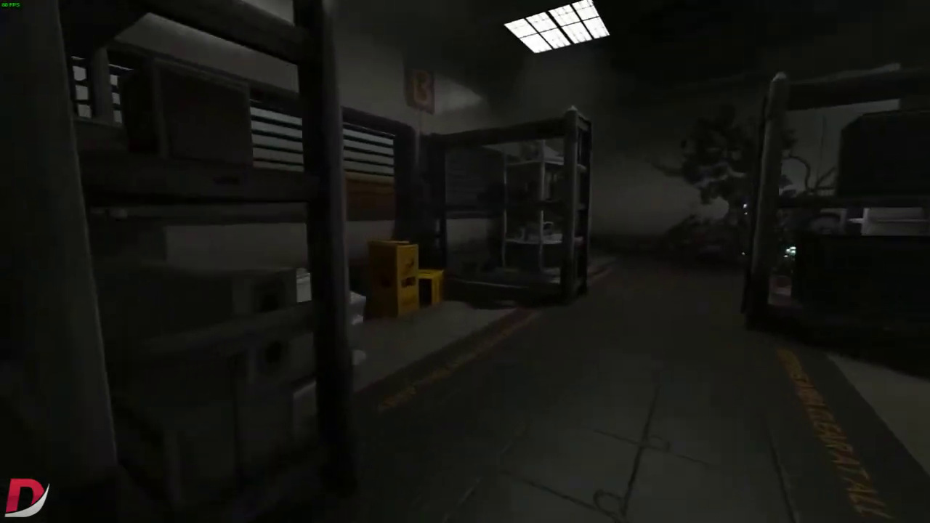
key("w")
key("w")
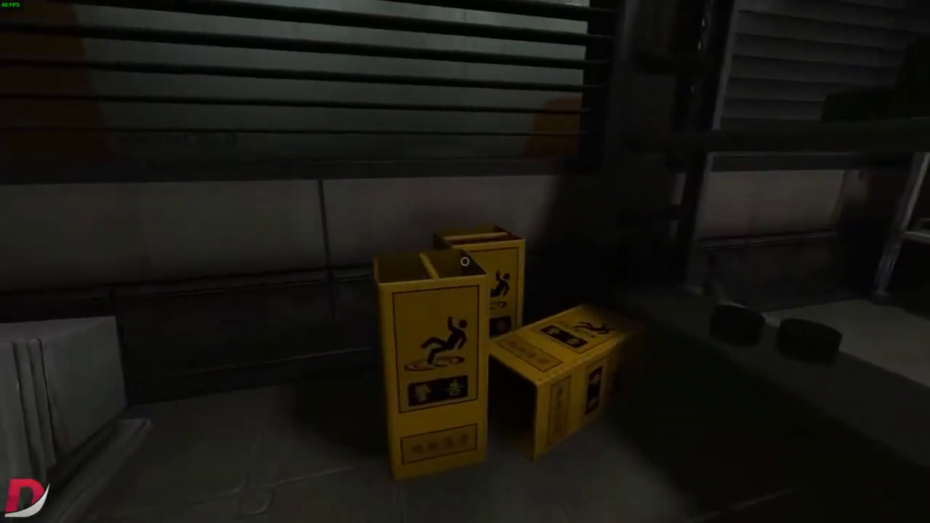
key("w")
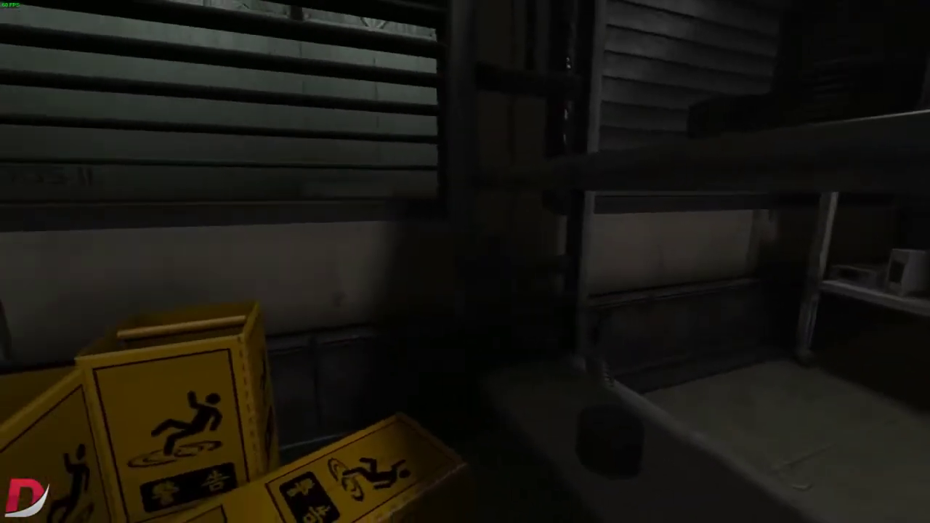
key("s")
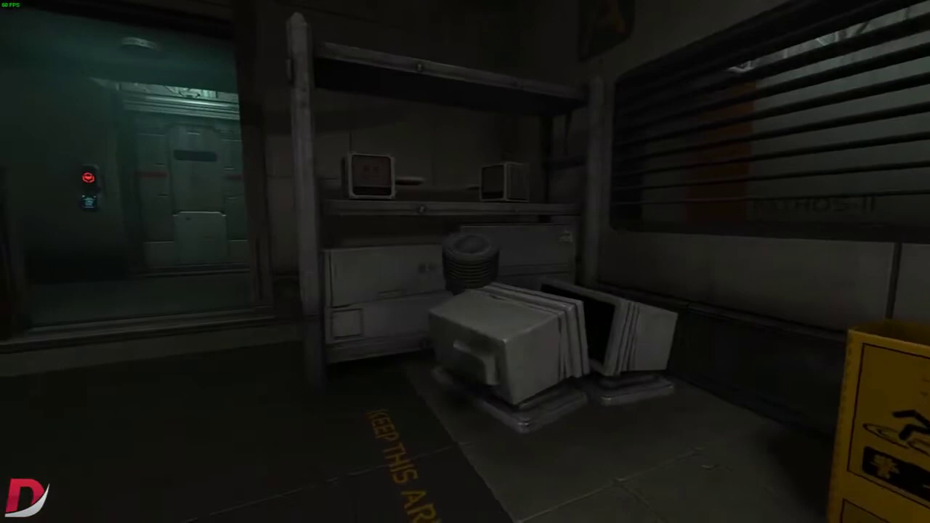
key("w")
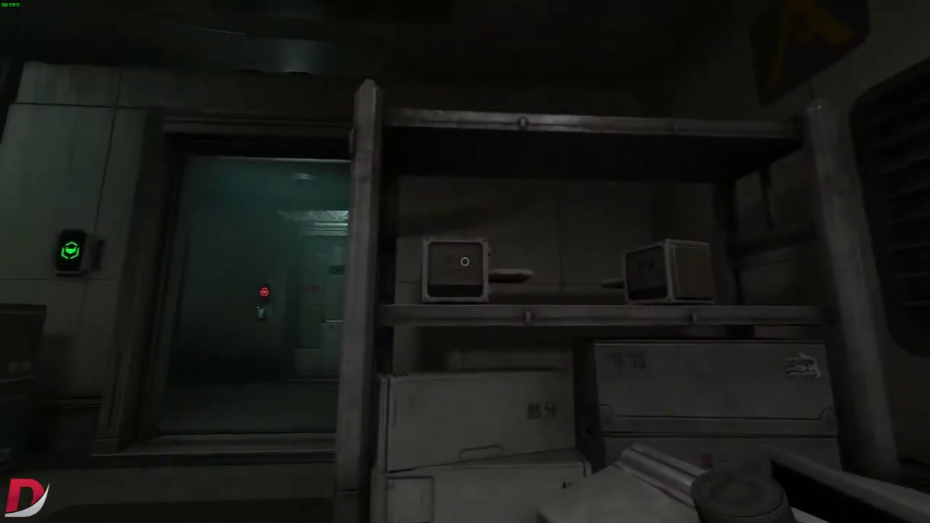
key("w")
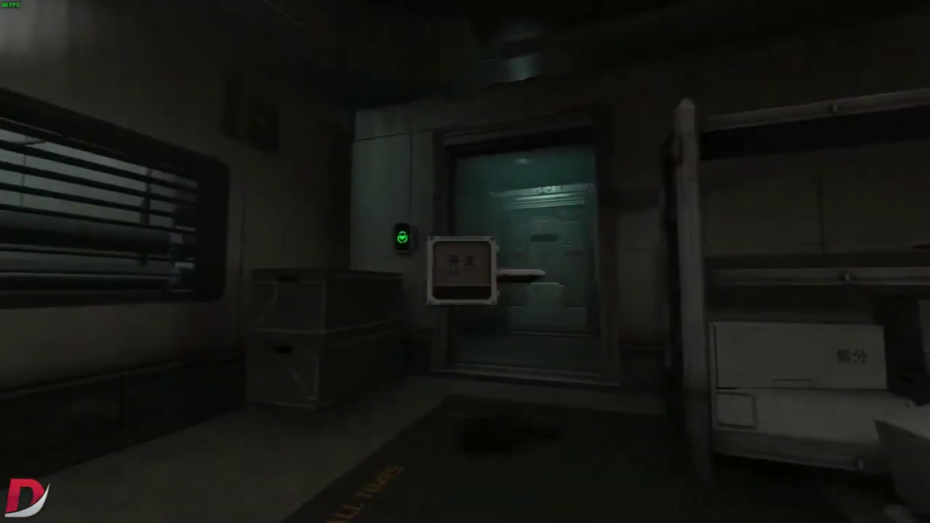
key("w")
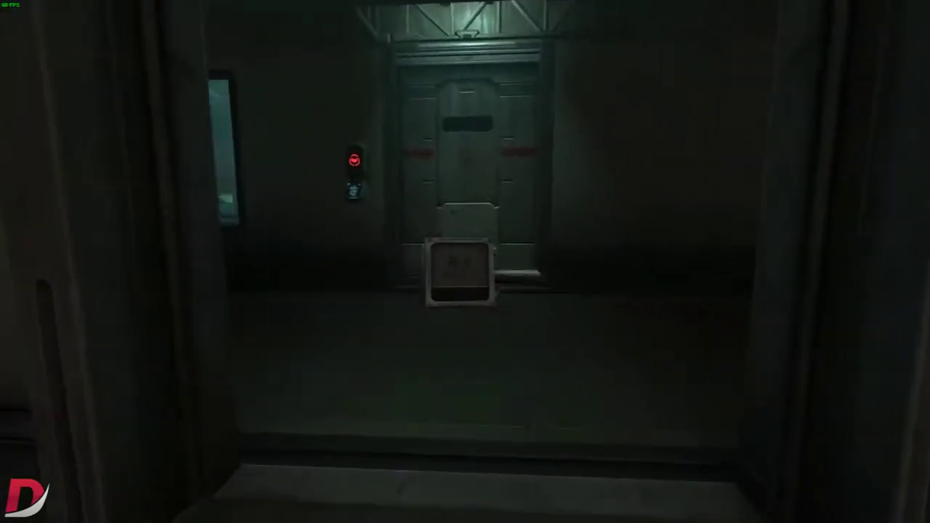
key("w")
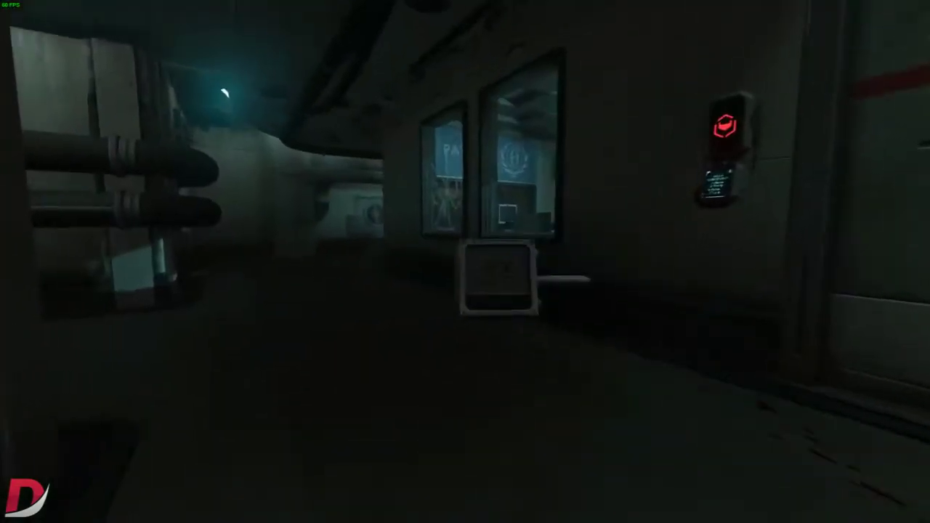
key("w")
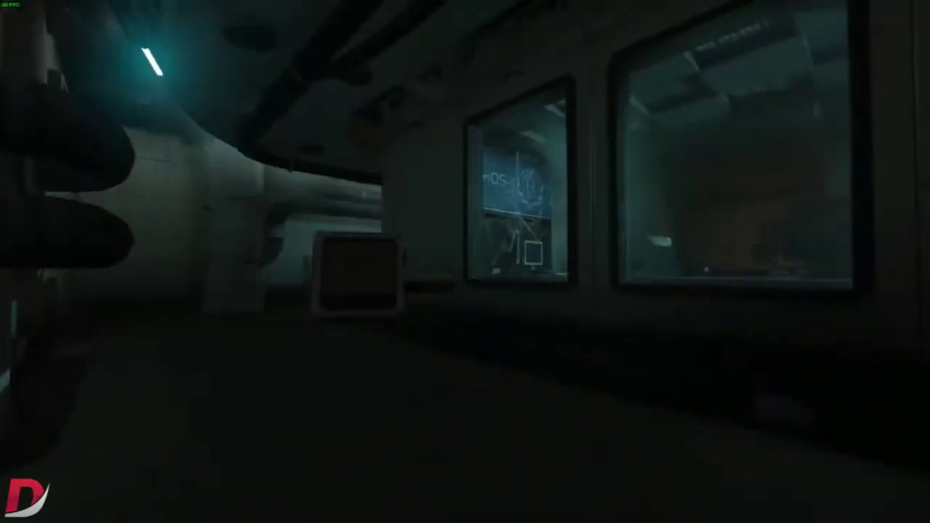
key("w")
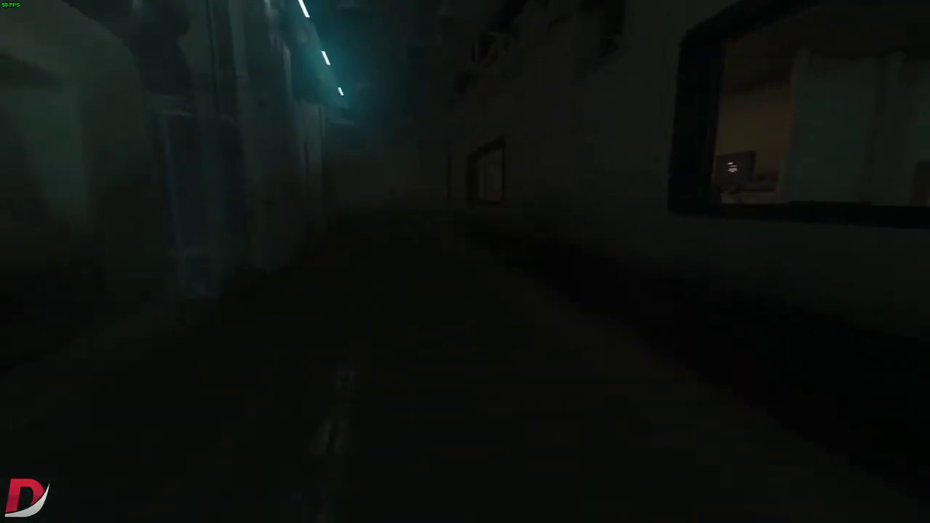
key("w")
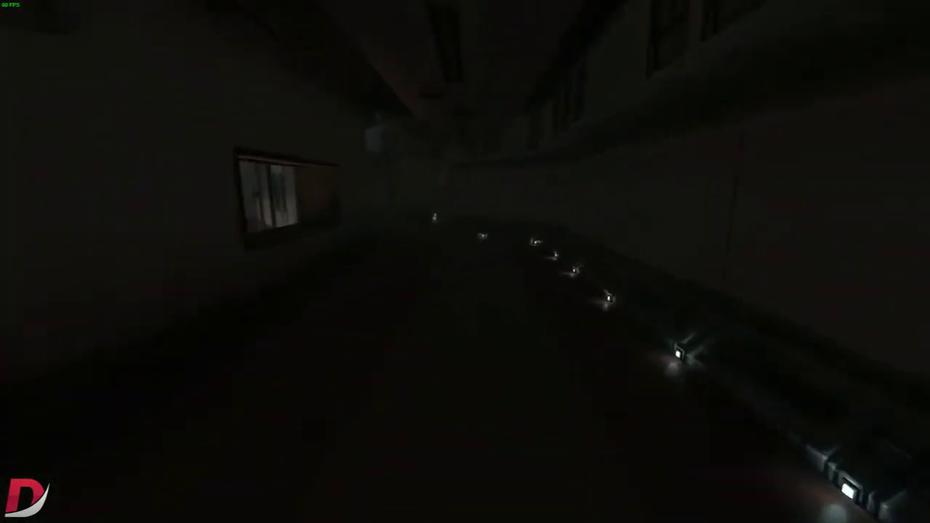
key("w")
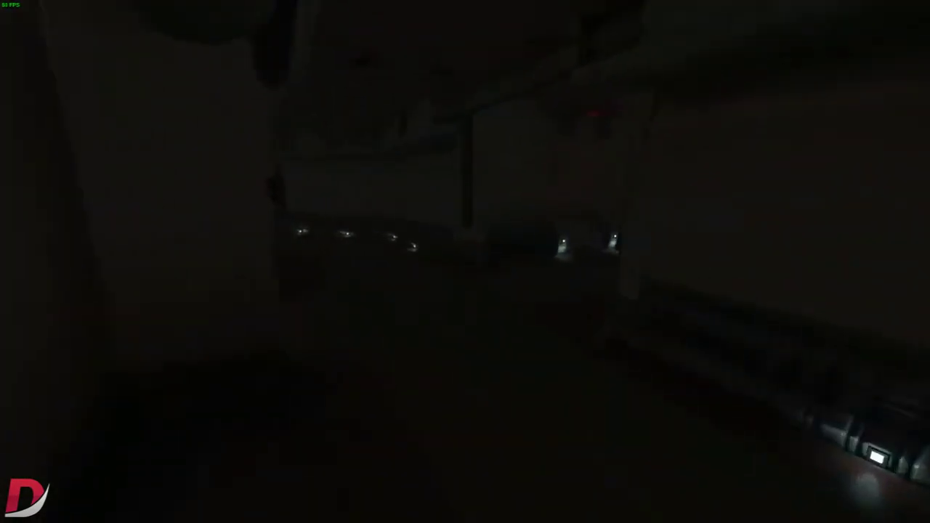
key("w")
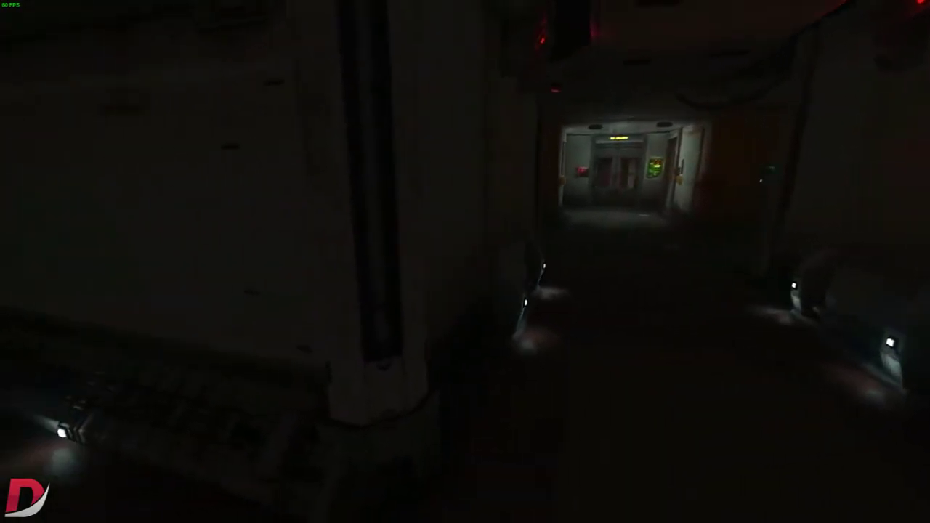
key("w")
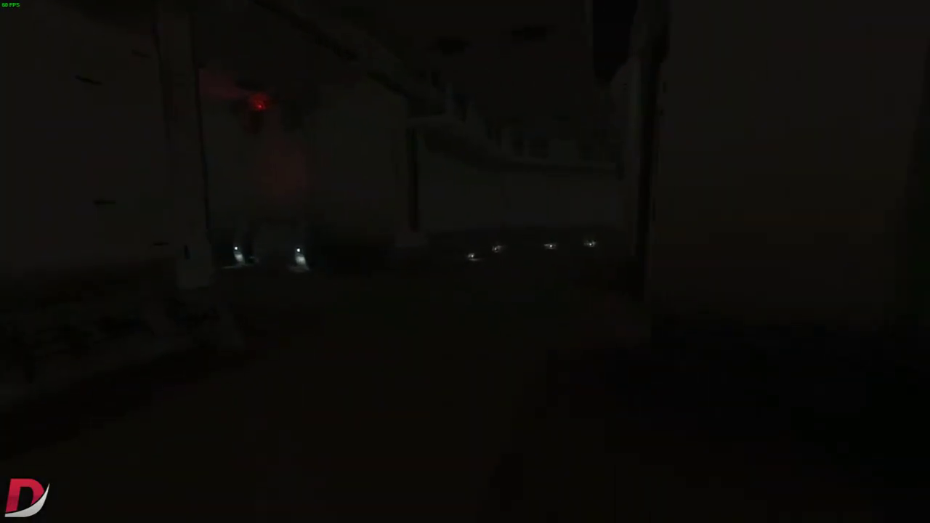
key("w")
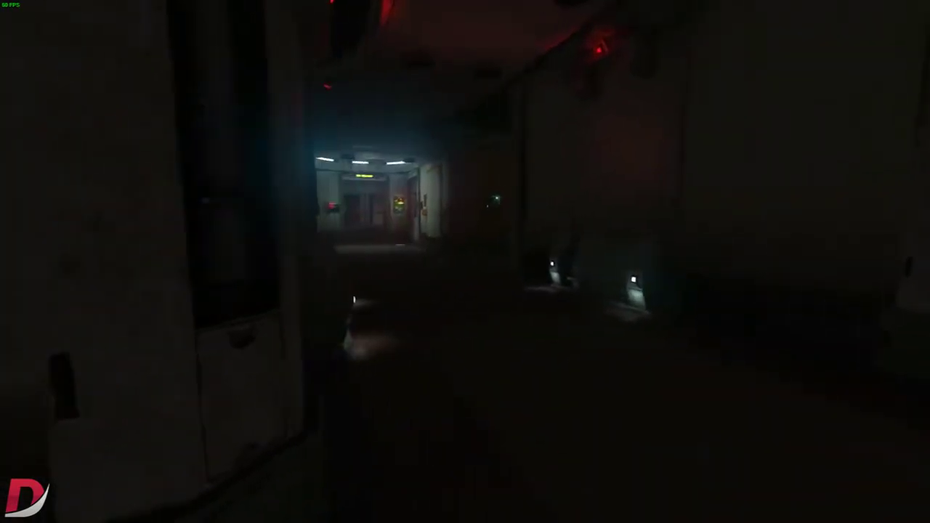
key("w")
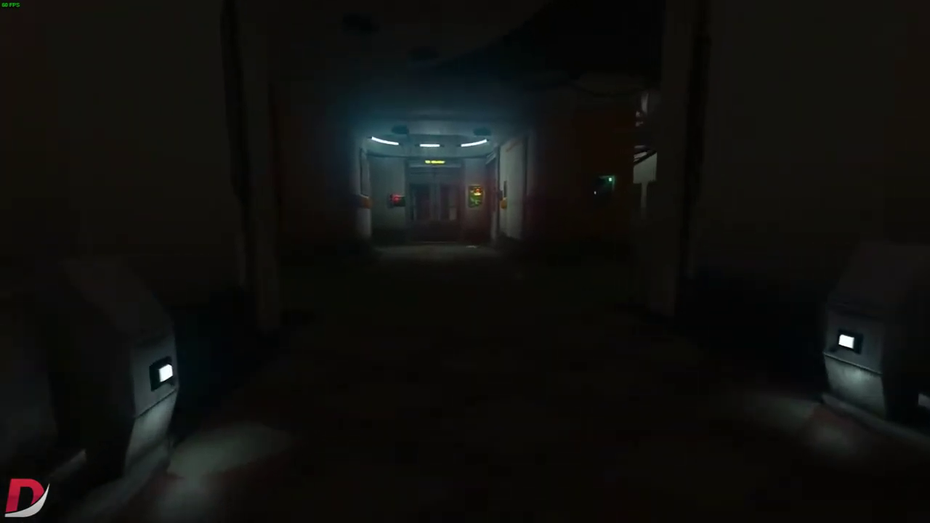
key("w")
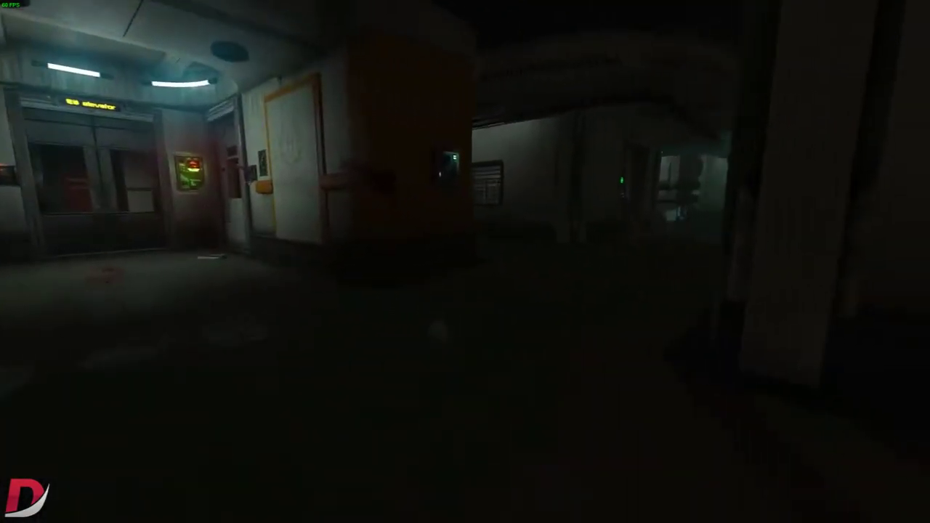
key("w")
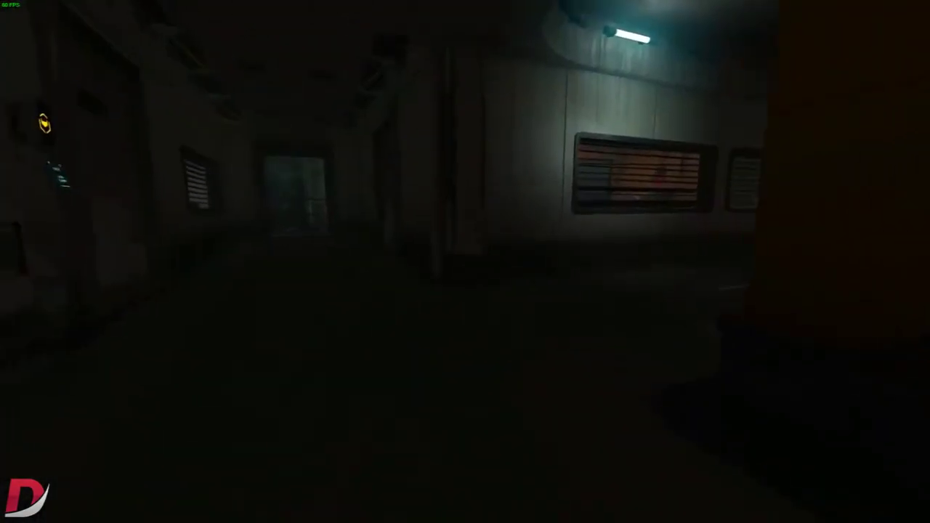
key("w")
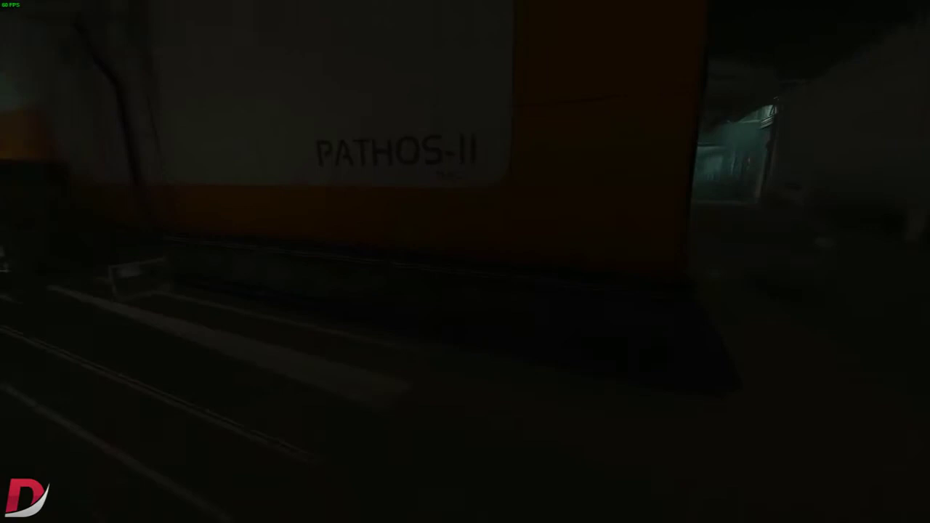
key("w")
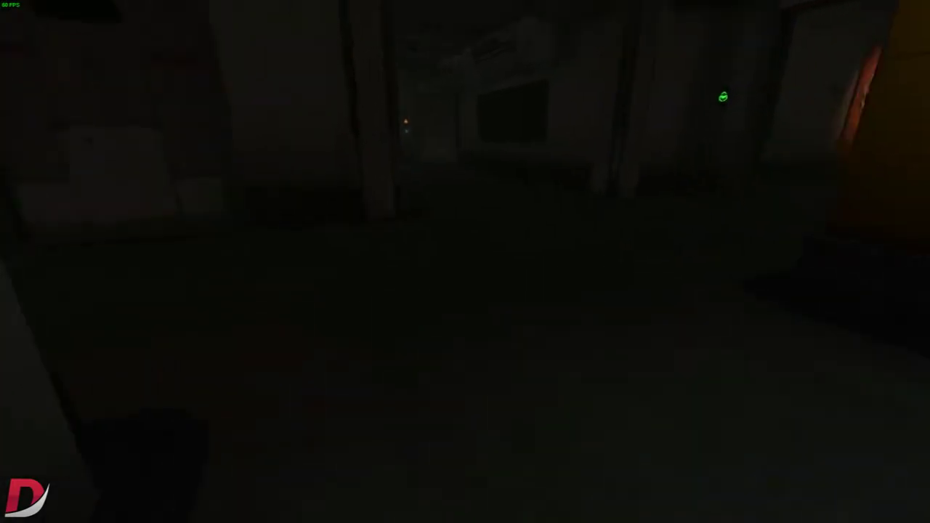
key("w")
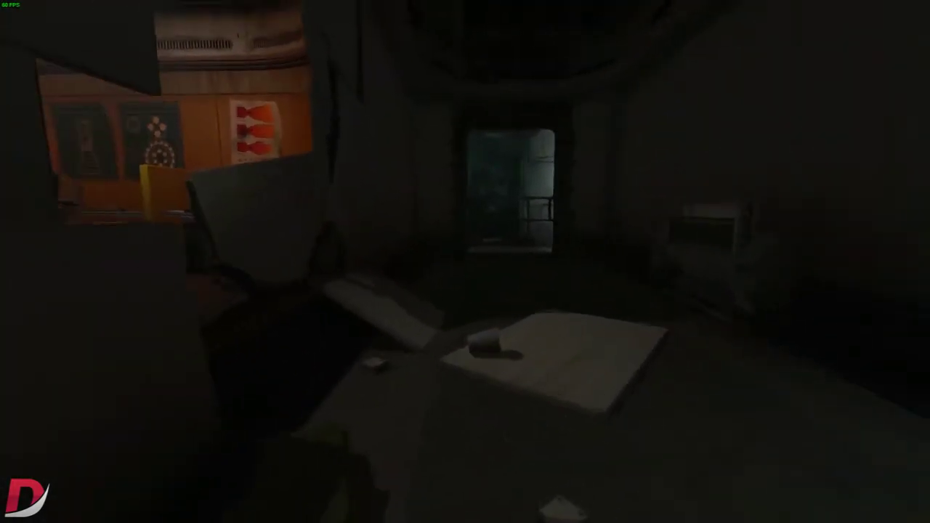
key("w")
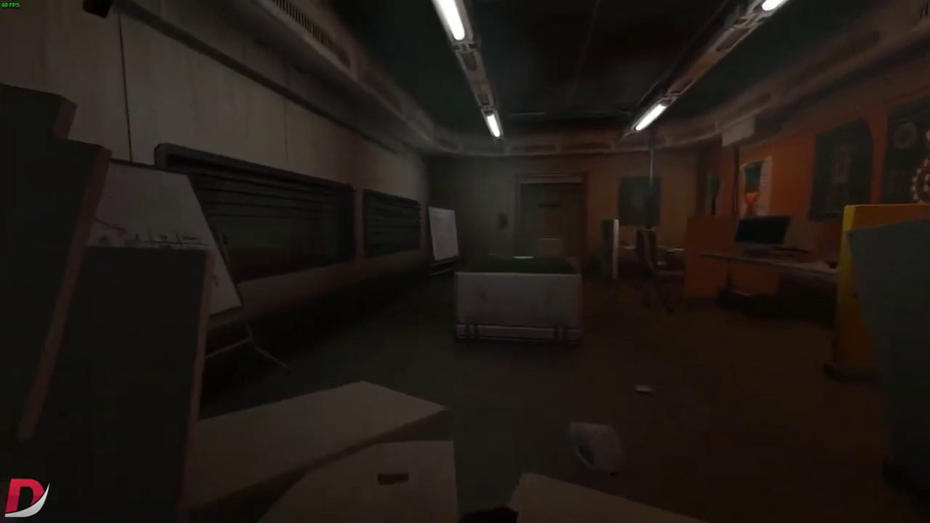
key("w")
key("w")
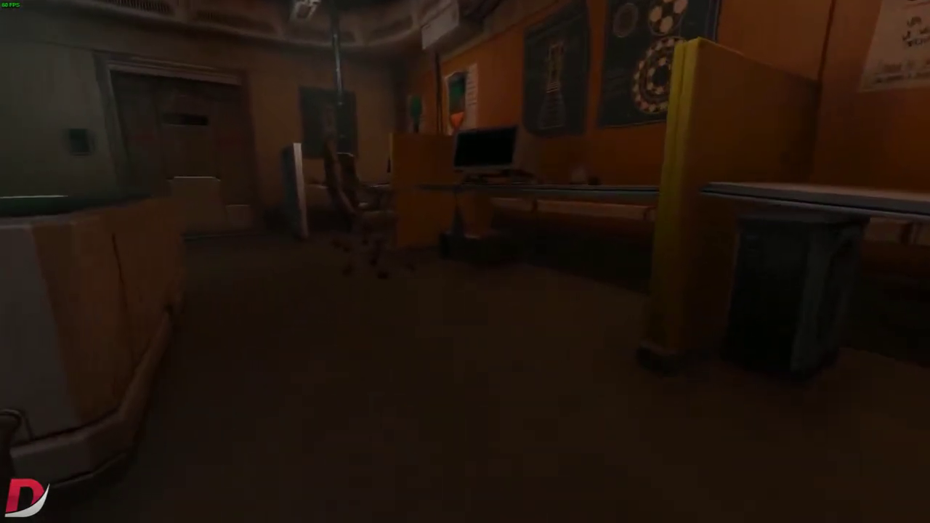
key("w")
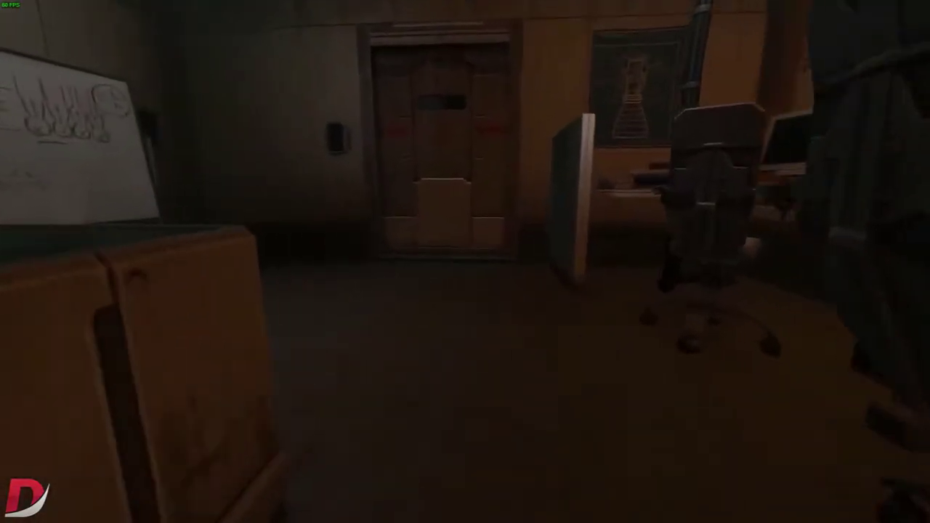
key("w")
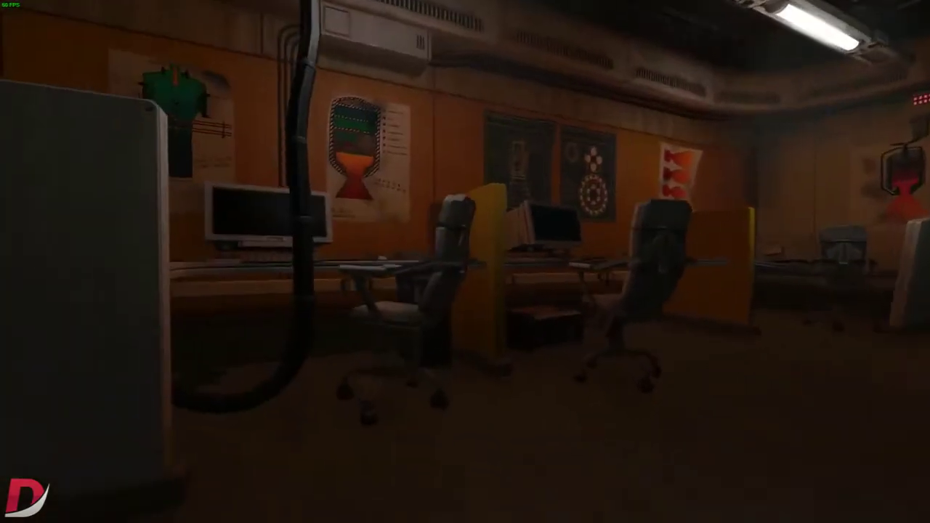
key("w")
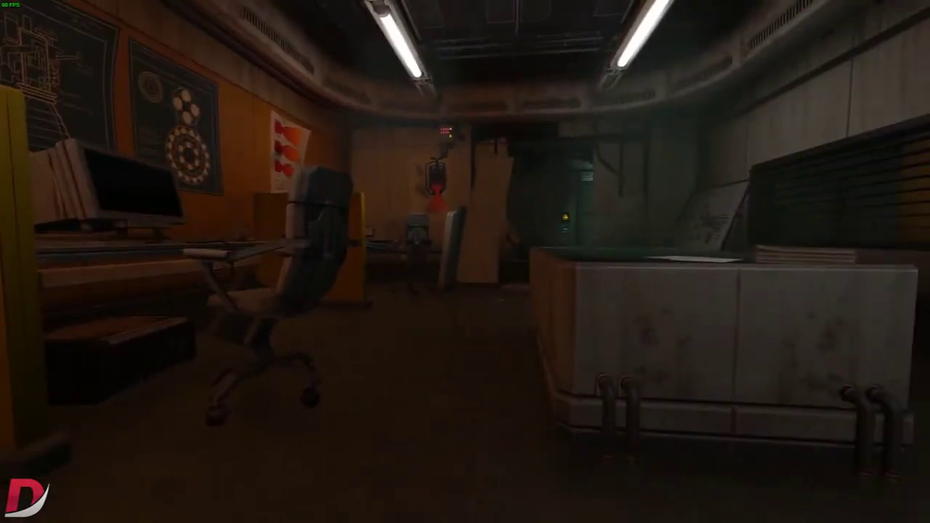
key("s")
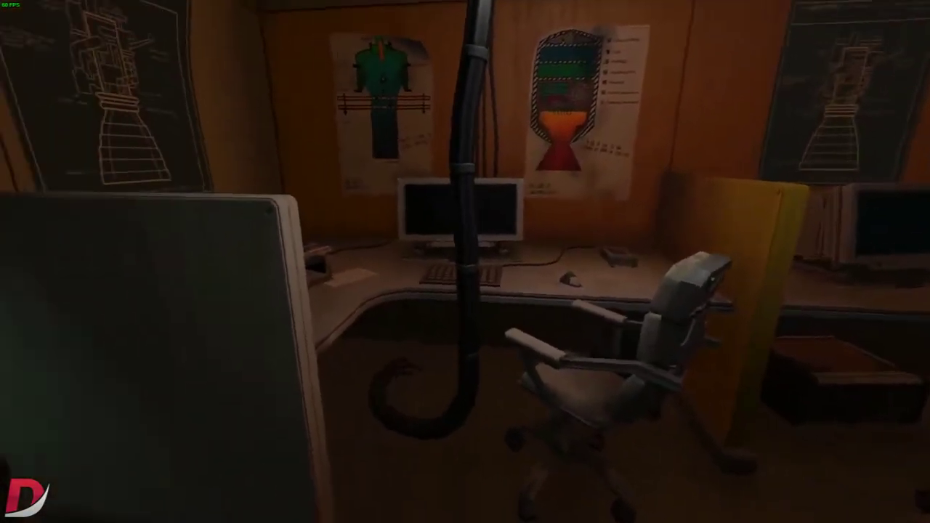
key("w")
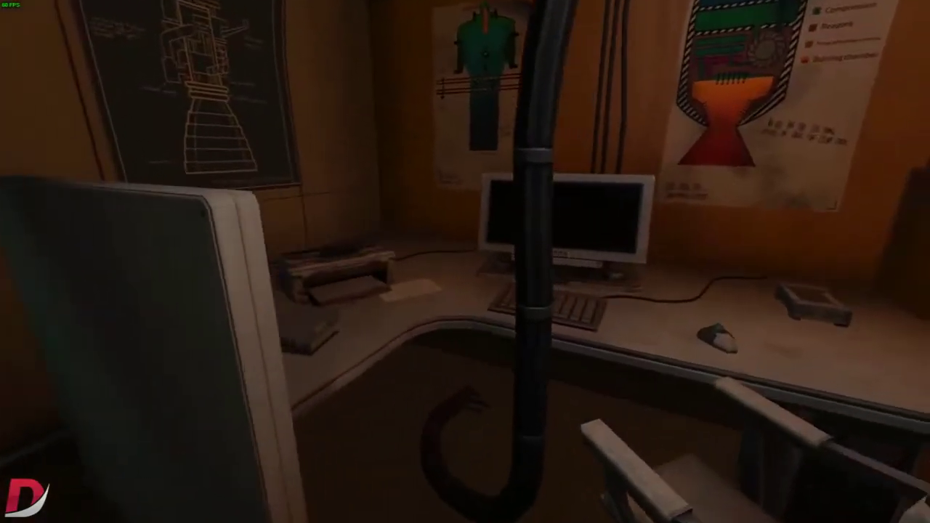
key("w")
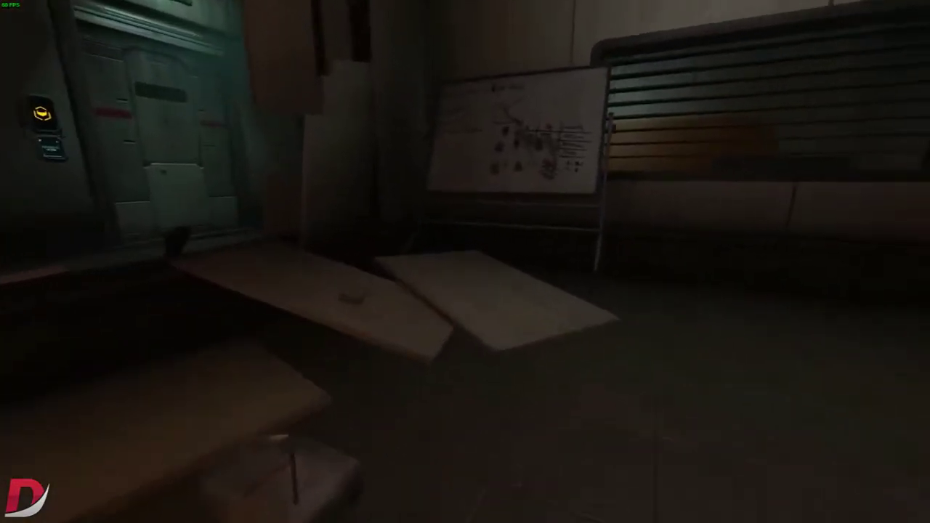
key("w")
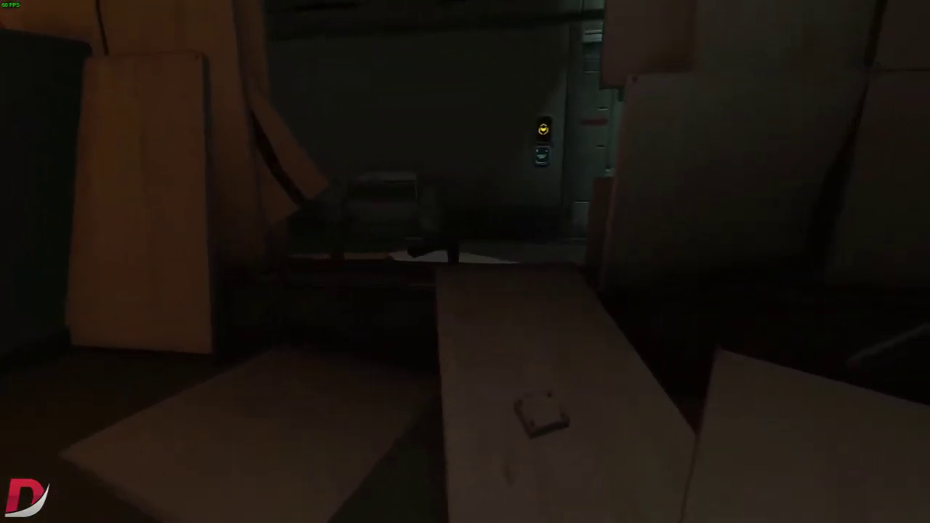
key("w")
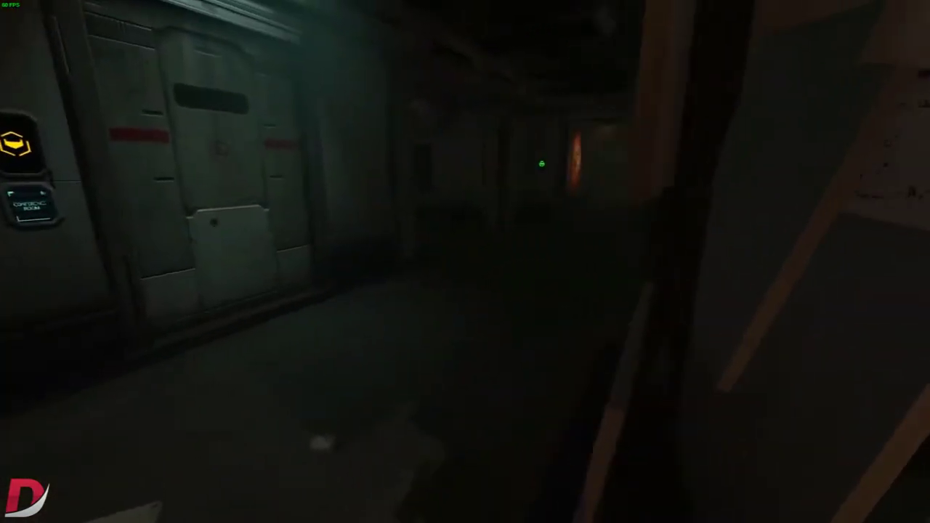
key("w")
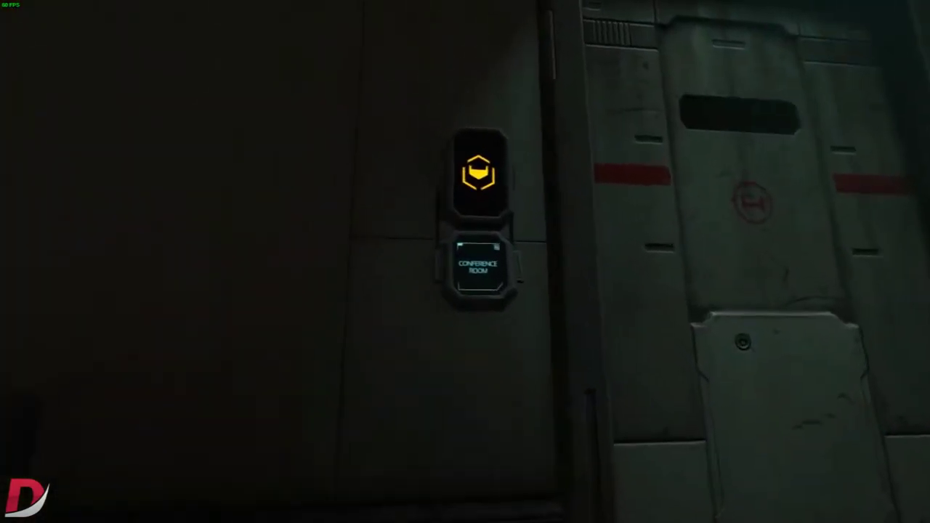
key("w")
key("e")
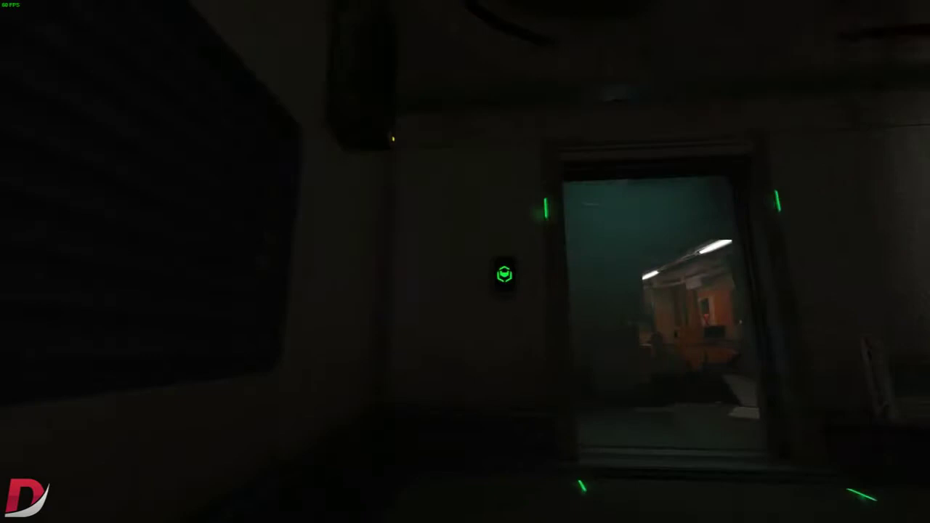
key("w")
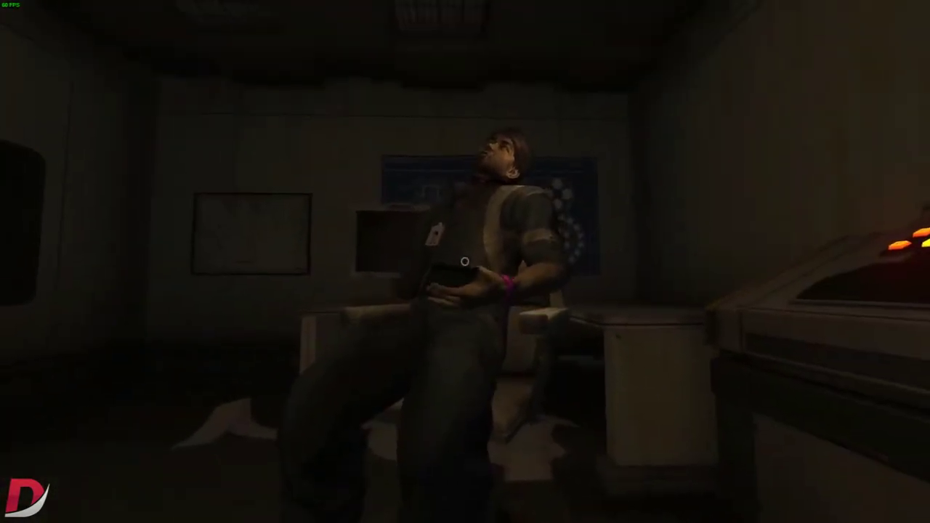
left_click(465, 261)
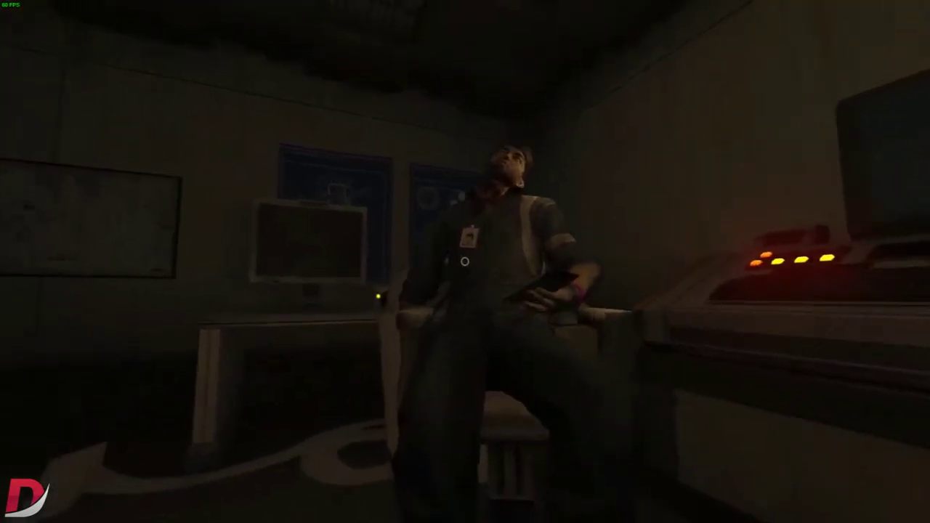
left_click(464, 261)
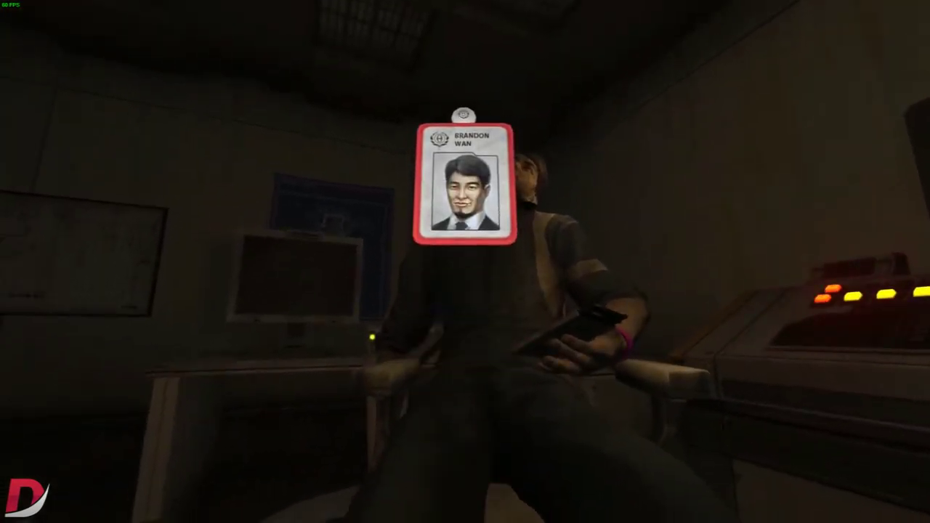
left_click(464, 261)
key("d")
key("d")
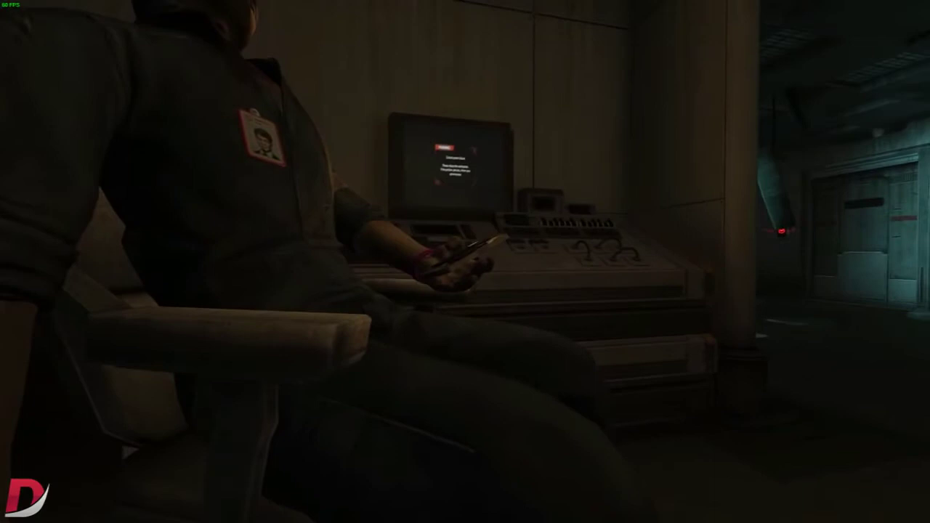
left_click(464, 261)
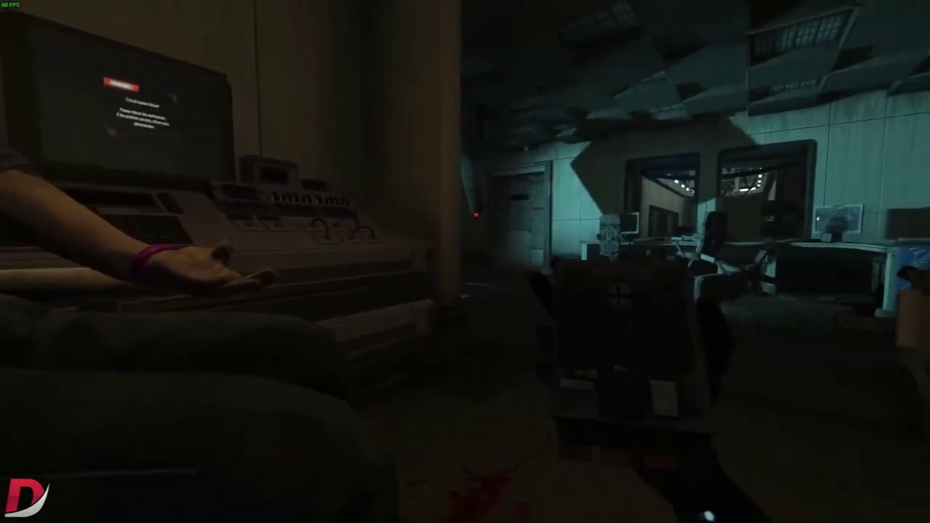
key("w")
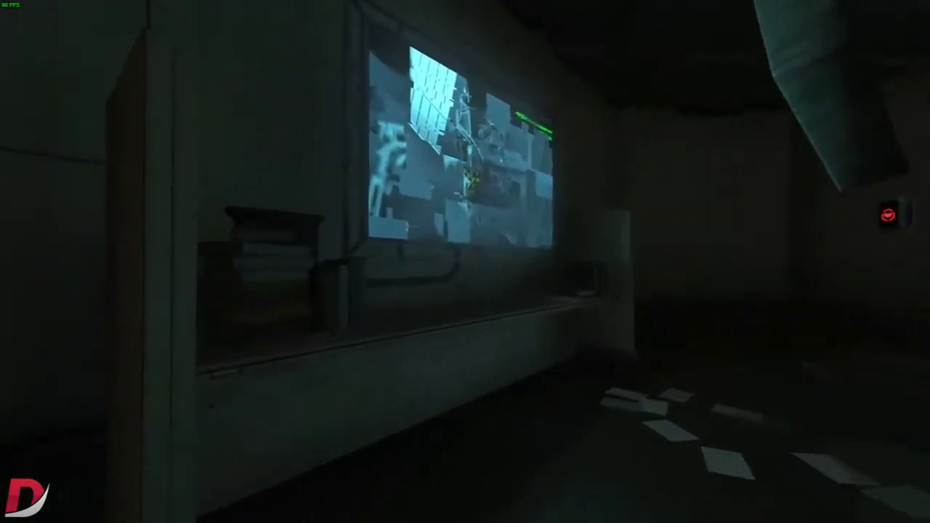
key("w")
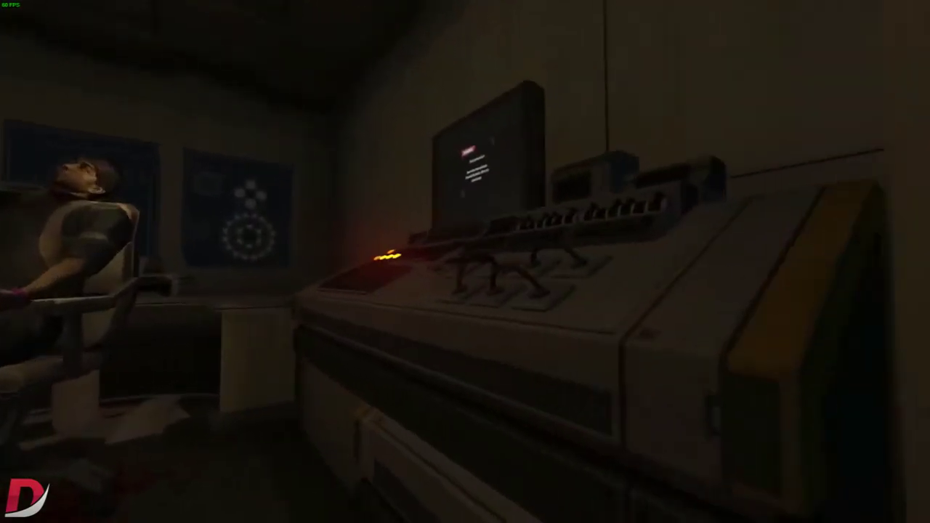
key("w")
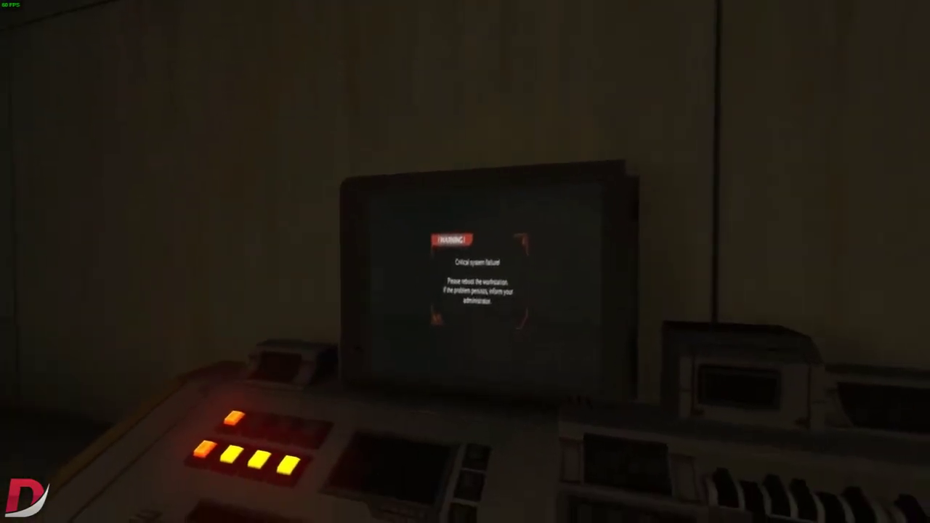
key("w")
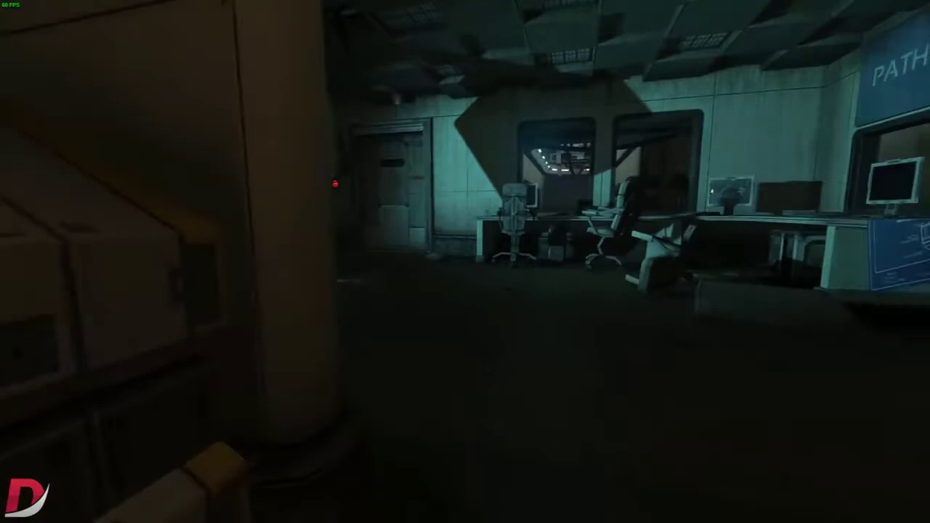
key("w")
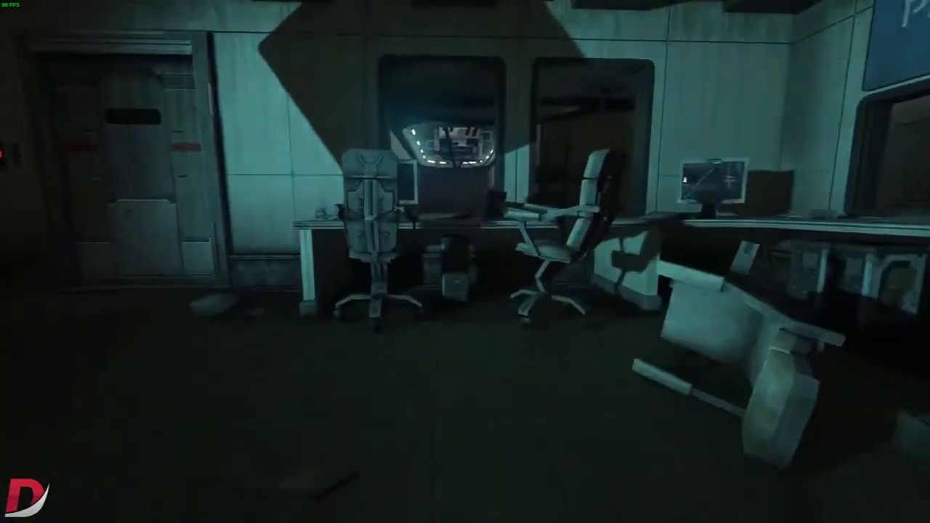
key("w")
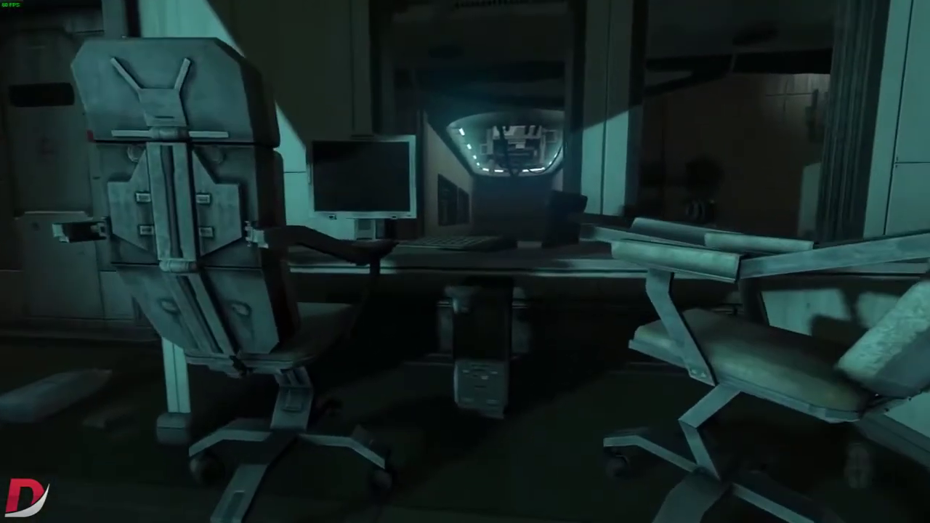
key("w")
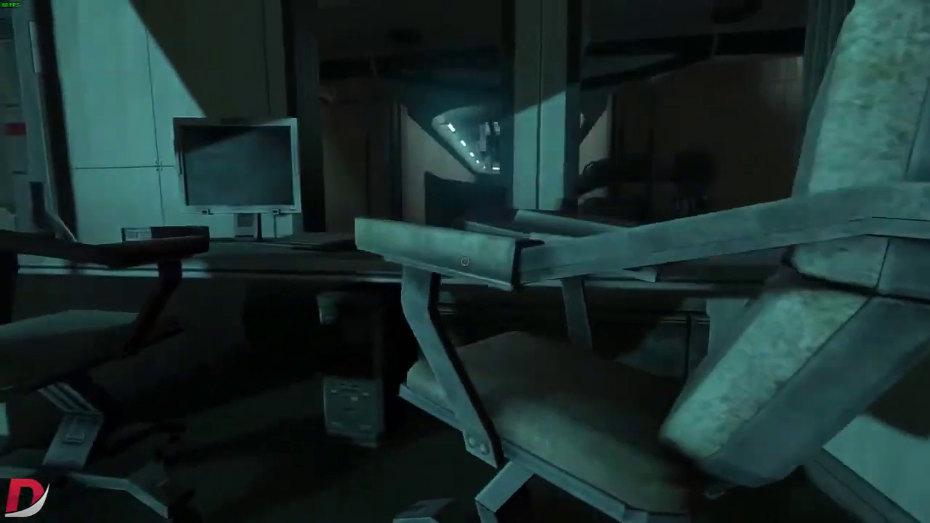
key("w")
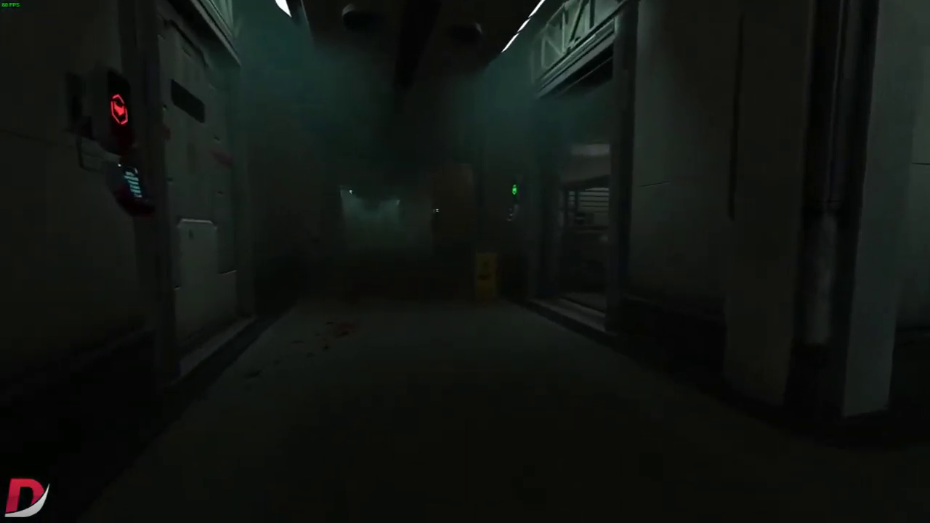
key("w")
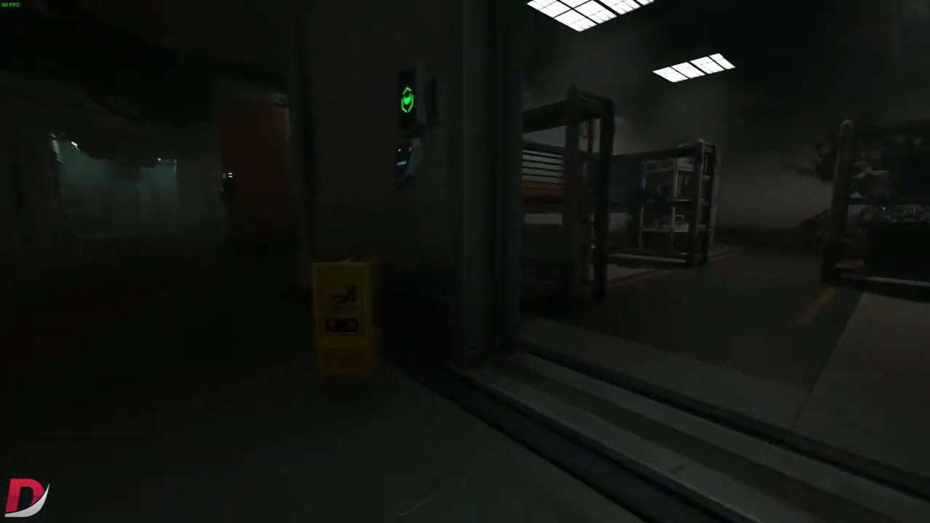
key("w")
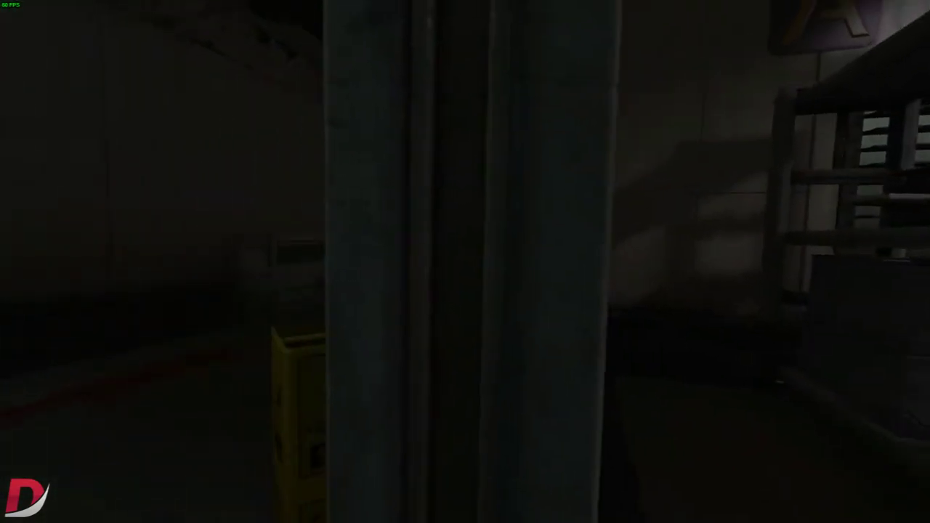
key("w")
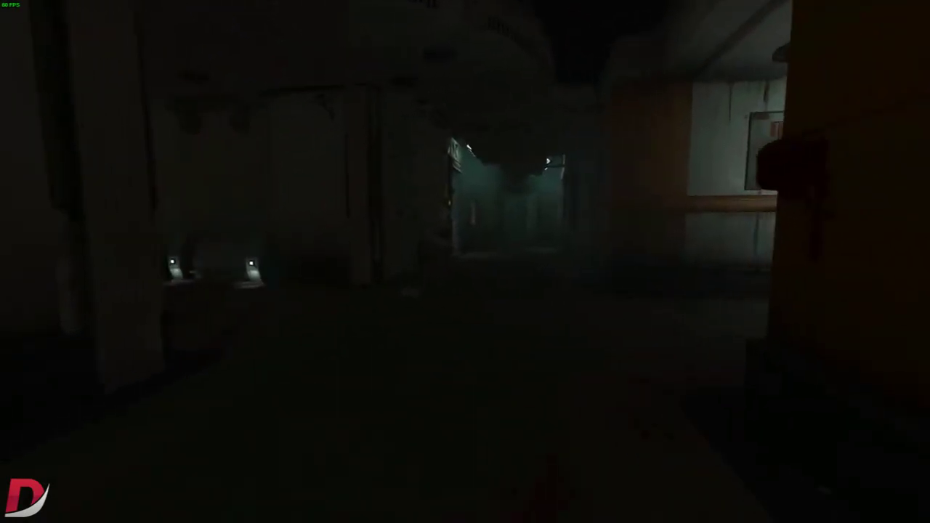
key("w")
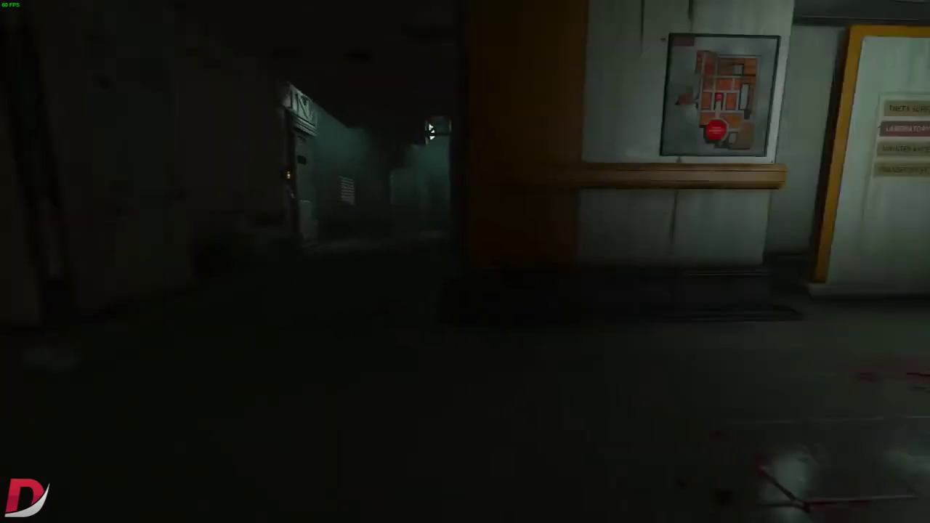
key("w")
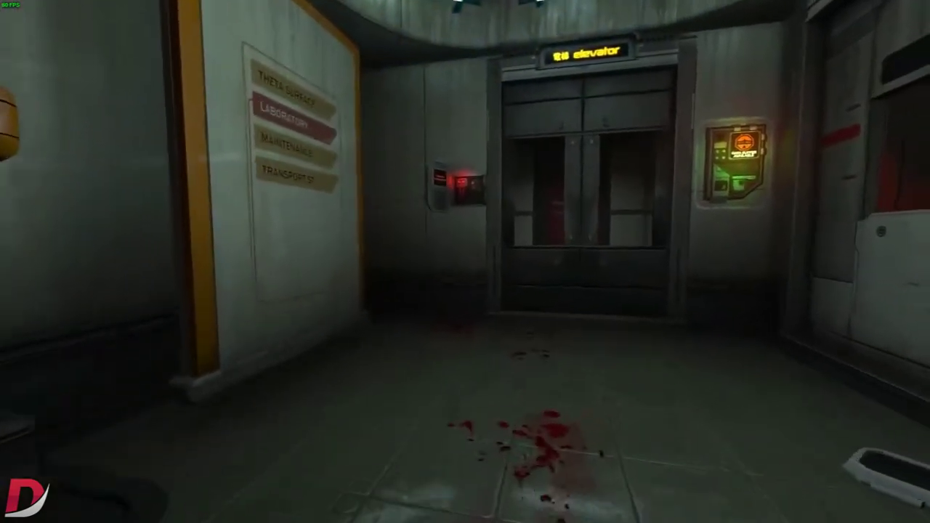
key("w")
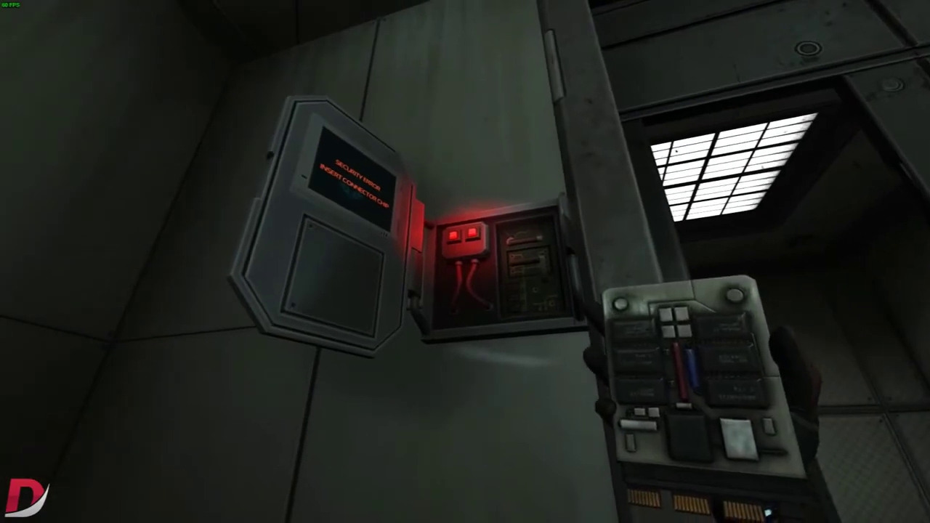
key("w")
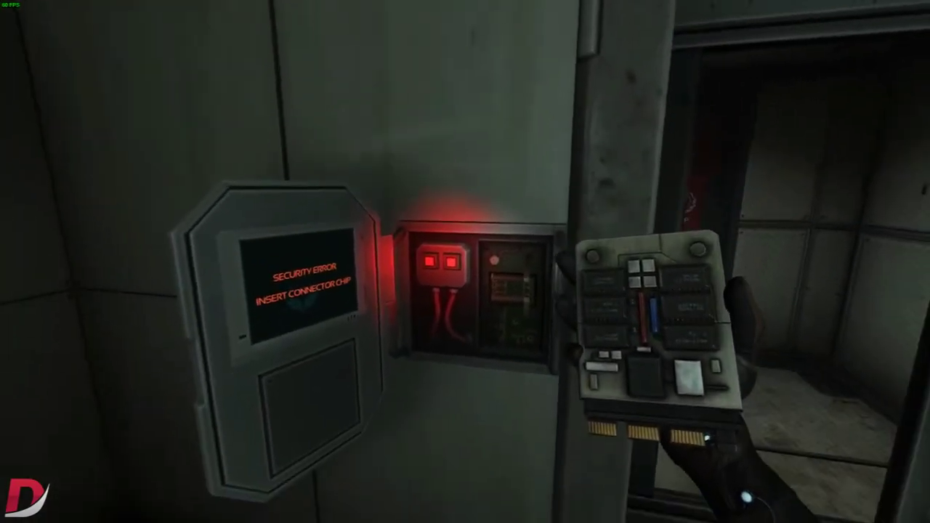
key("a")
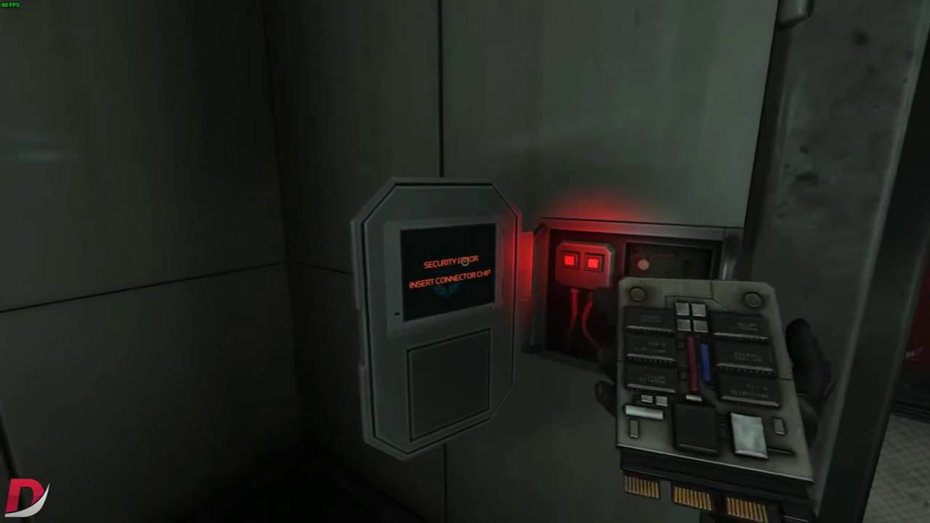
key("w")
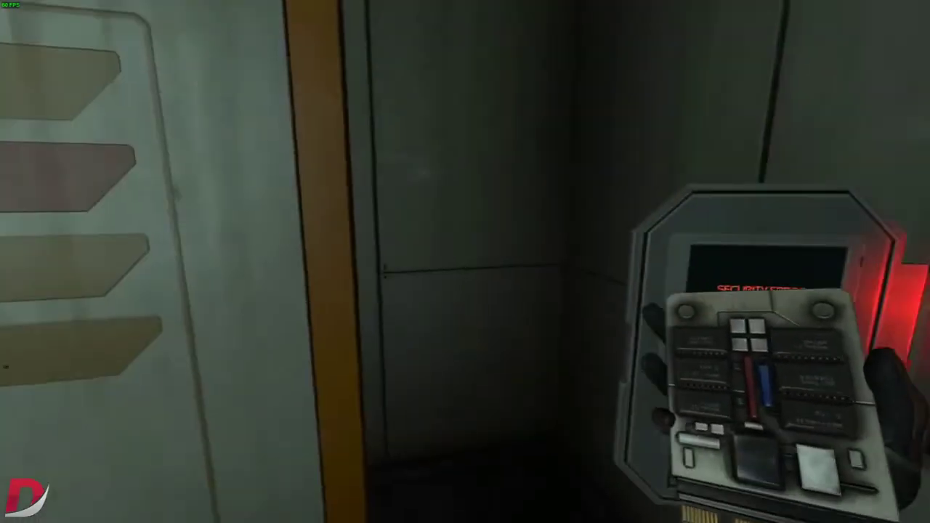
key("w")
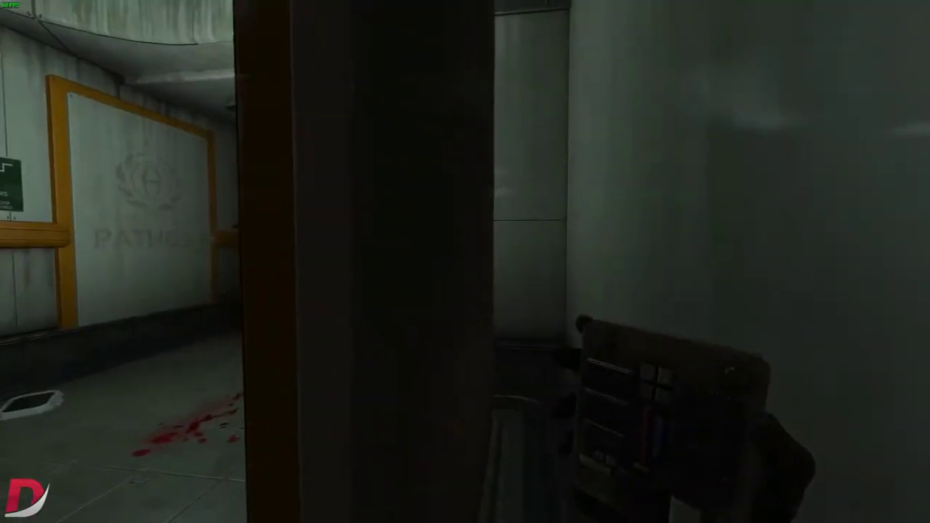
key("w")
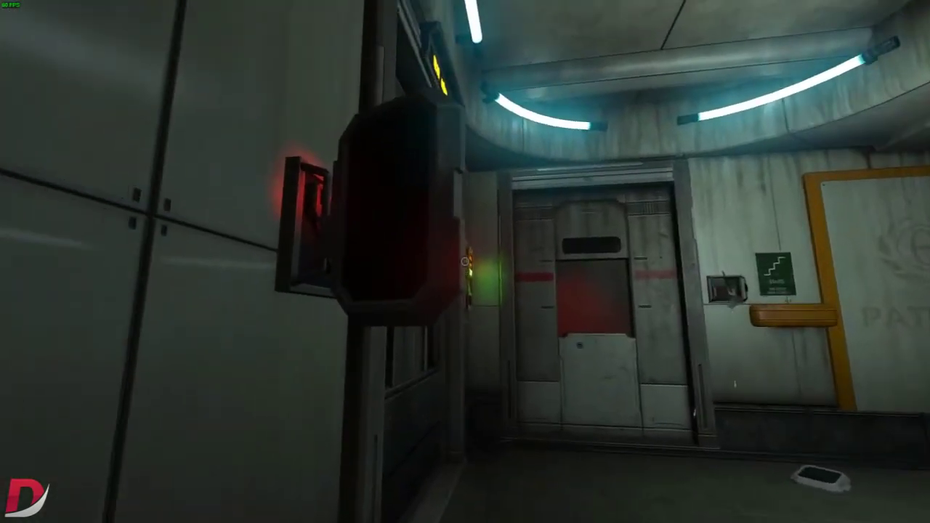
key("w")
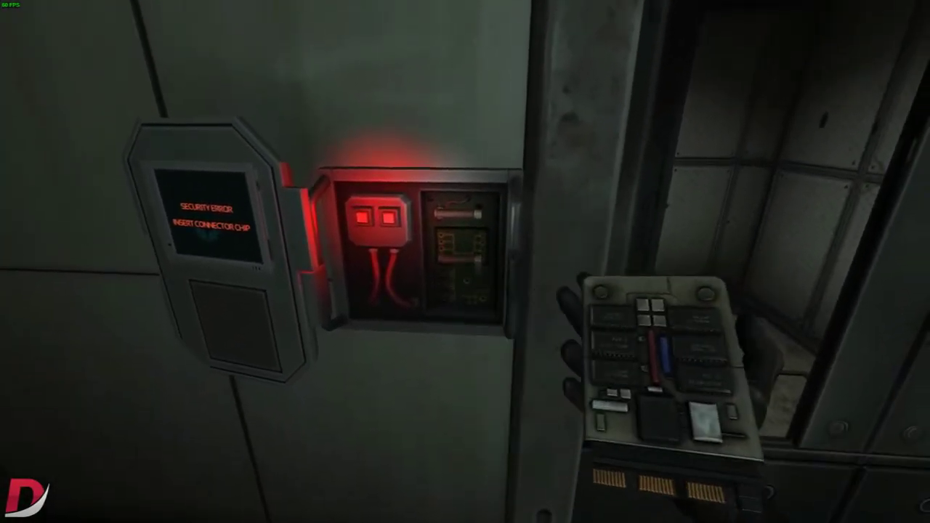
left_click(464, 261)
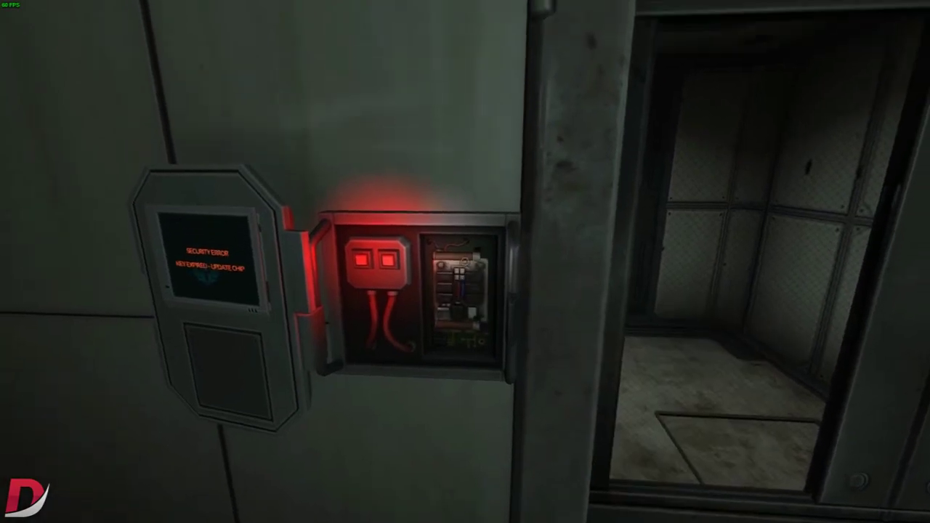
left_click(465, 262)
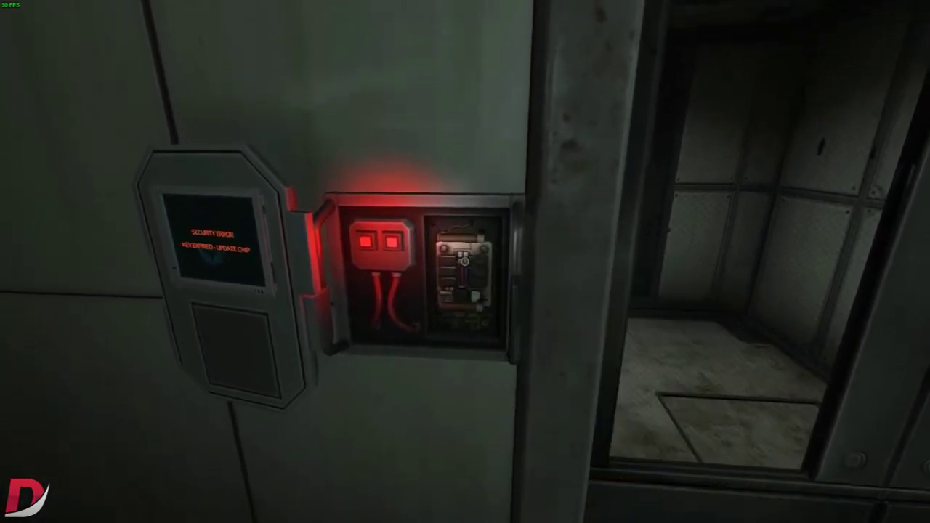